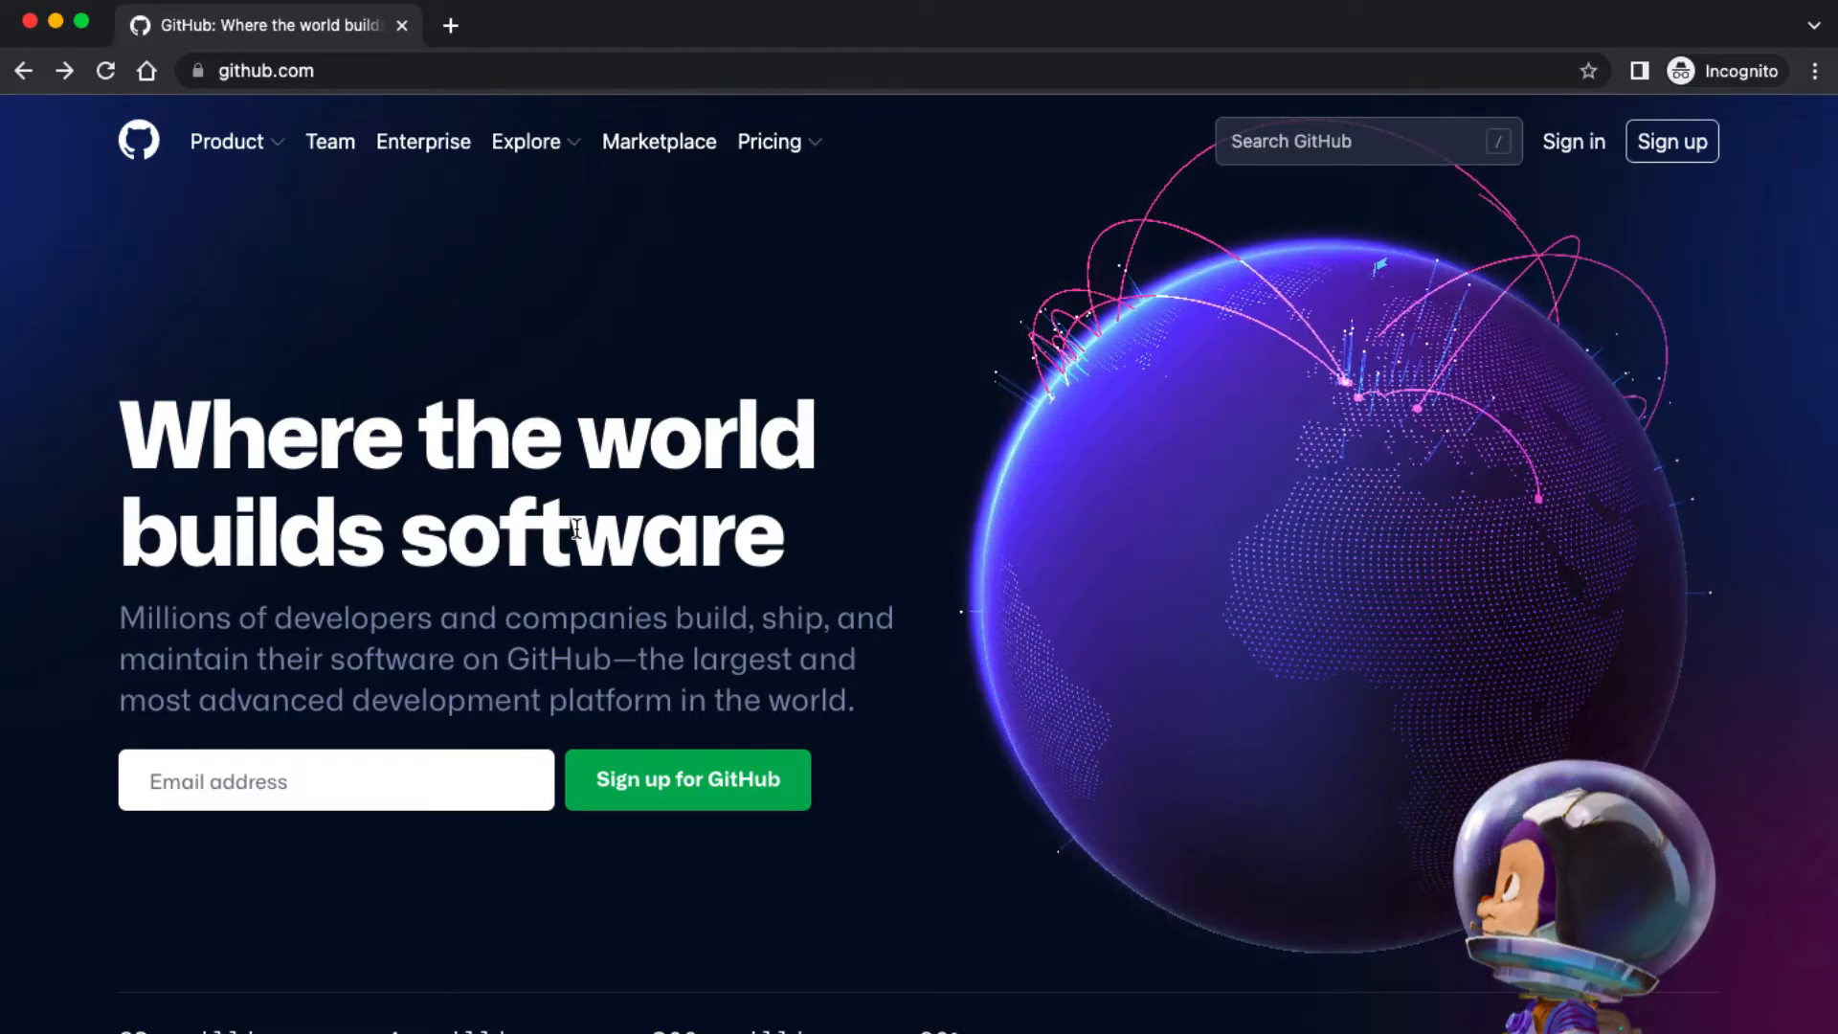
- Sign in with the pasted email address and begin a new repository from the Repositories list
{"action": "left_click", "coordinate": [365, 767]}
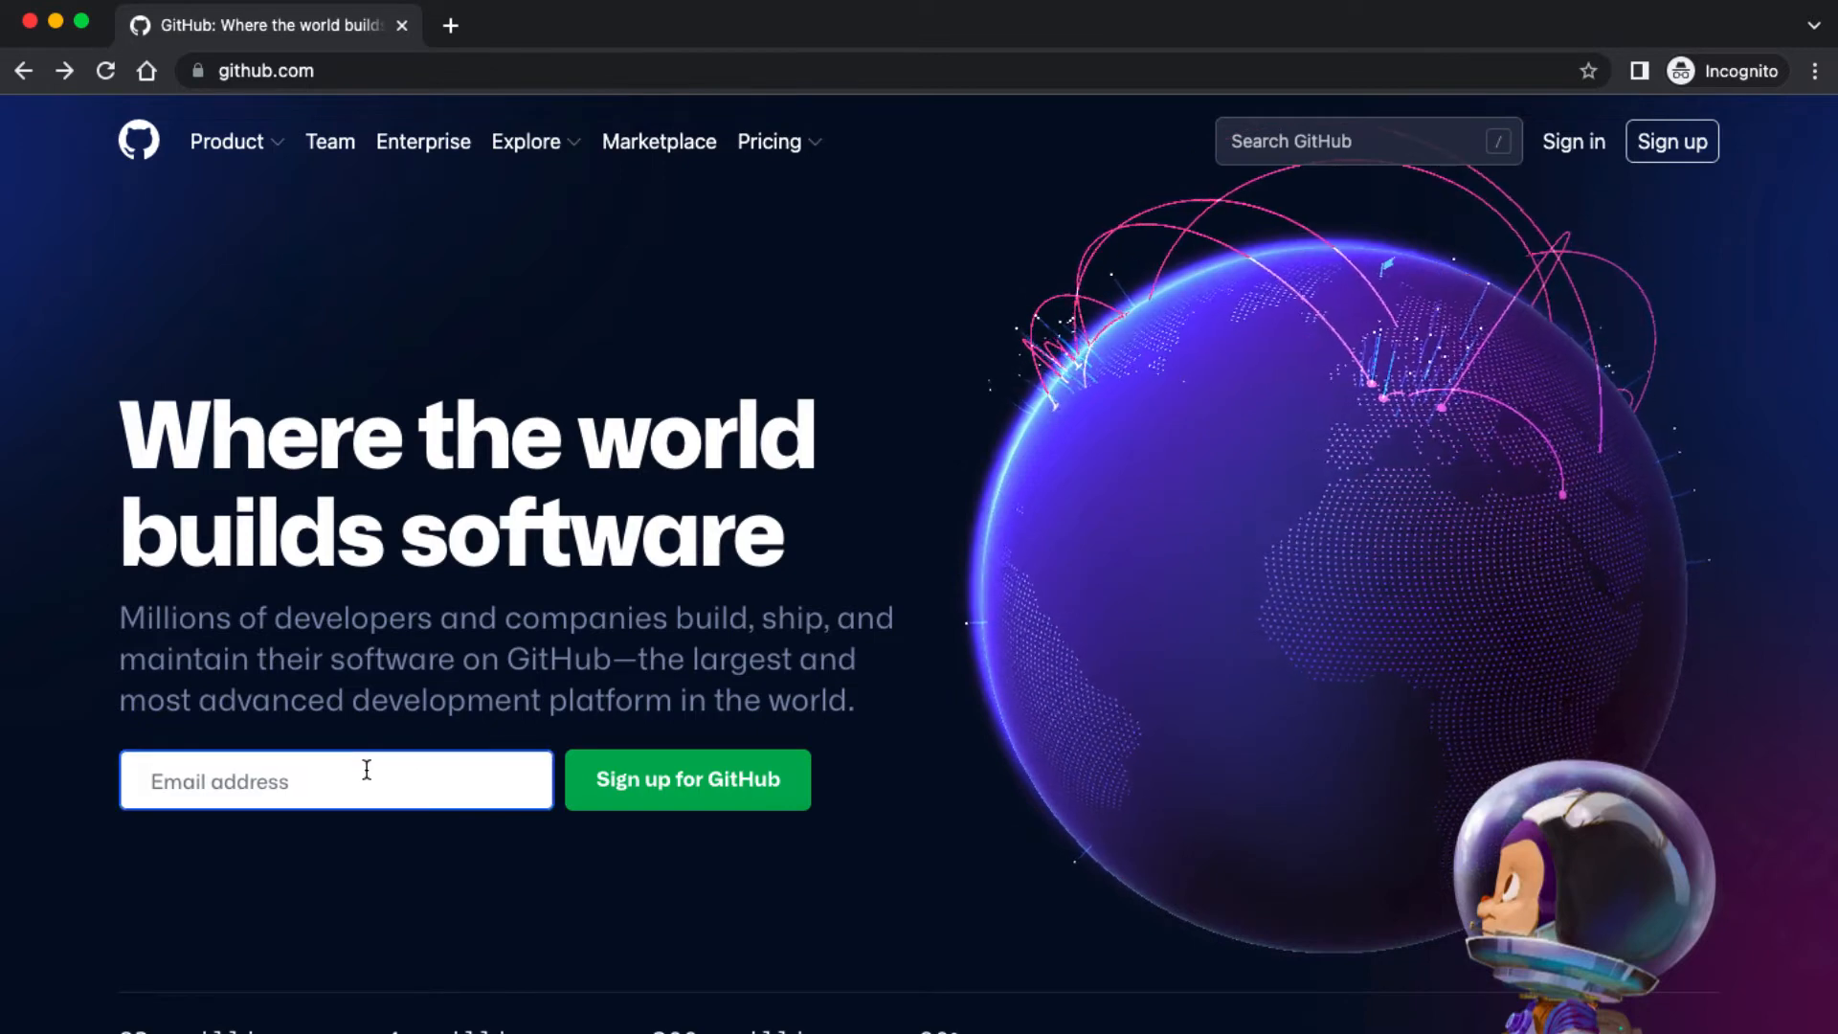
{"action": "key", "text": "super+v"}
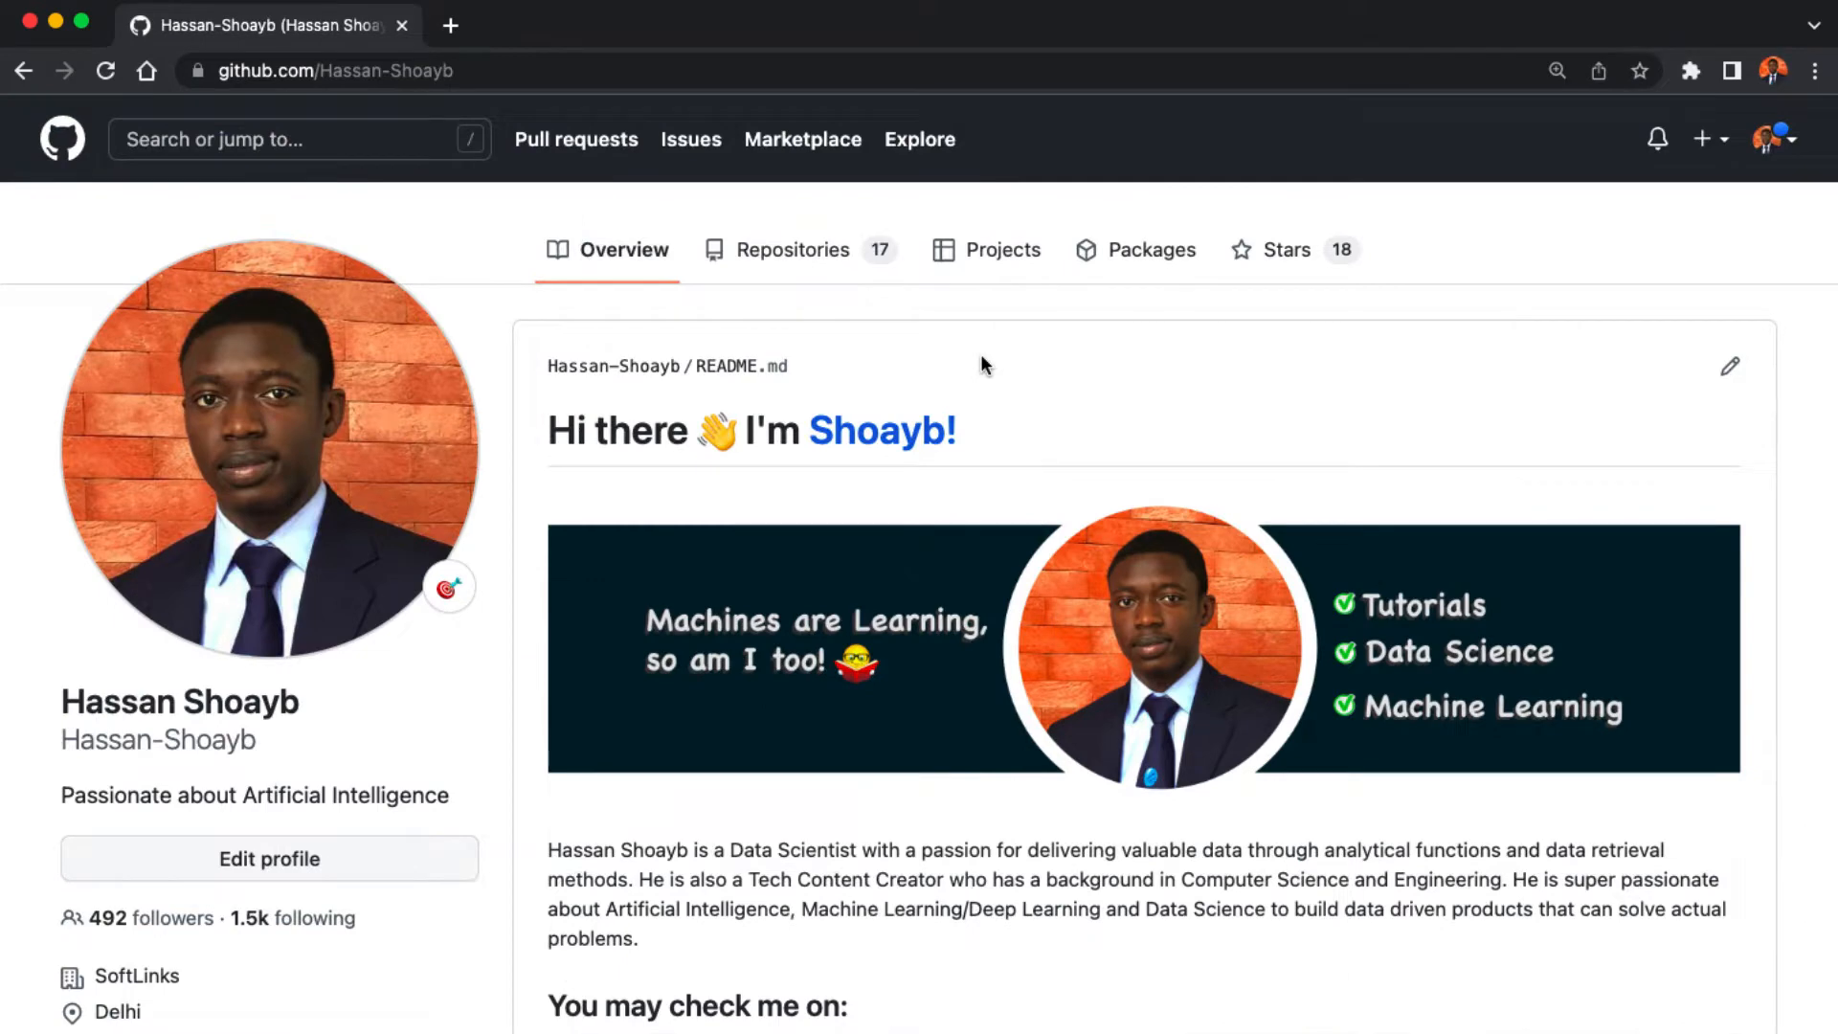
{"action": "left_click", "coordinate": [812, 259]}
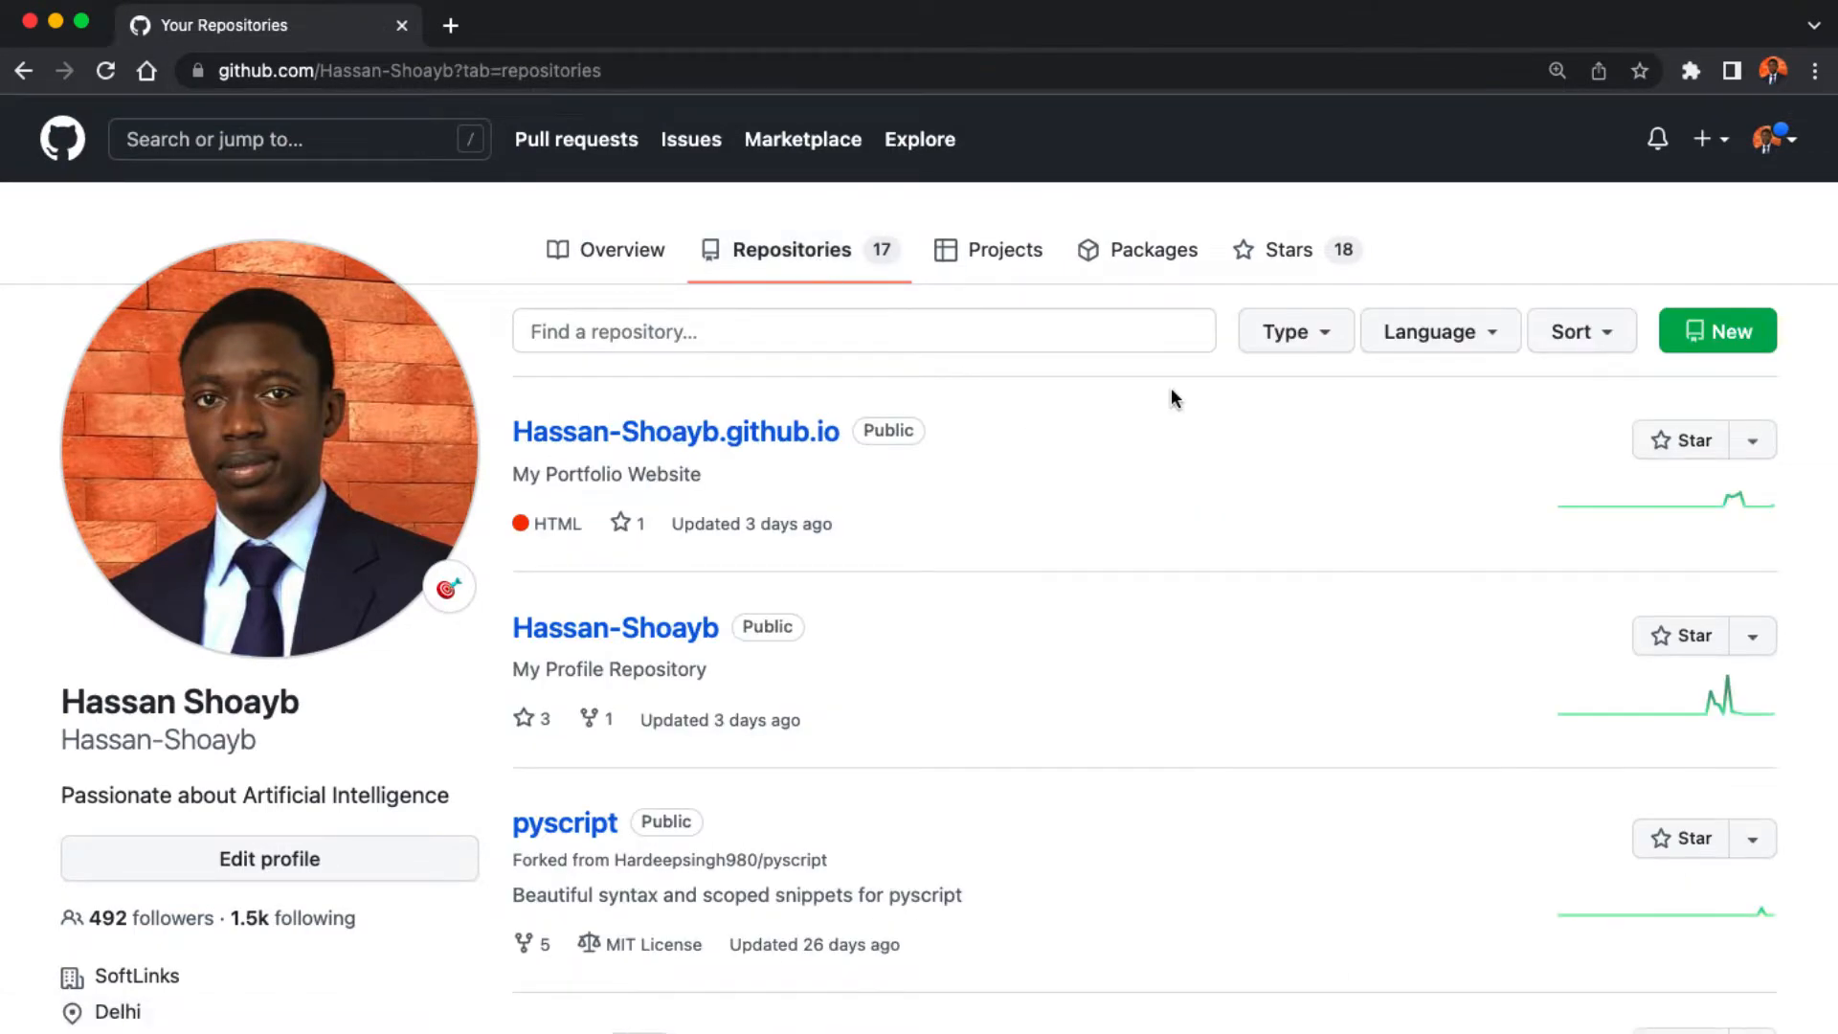
{"action": "left_click", "coordinate": [1713, 343]}
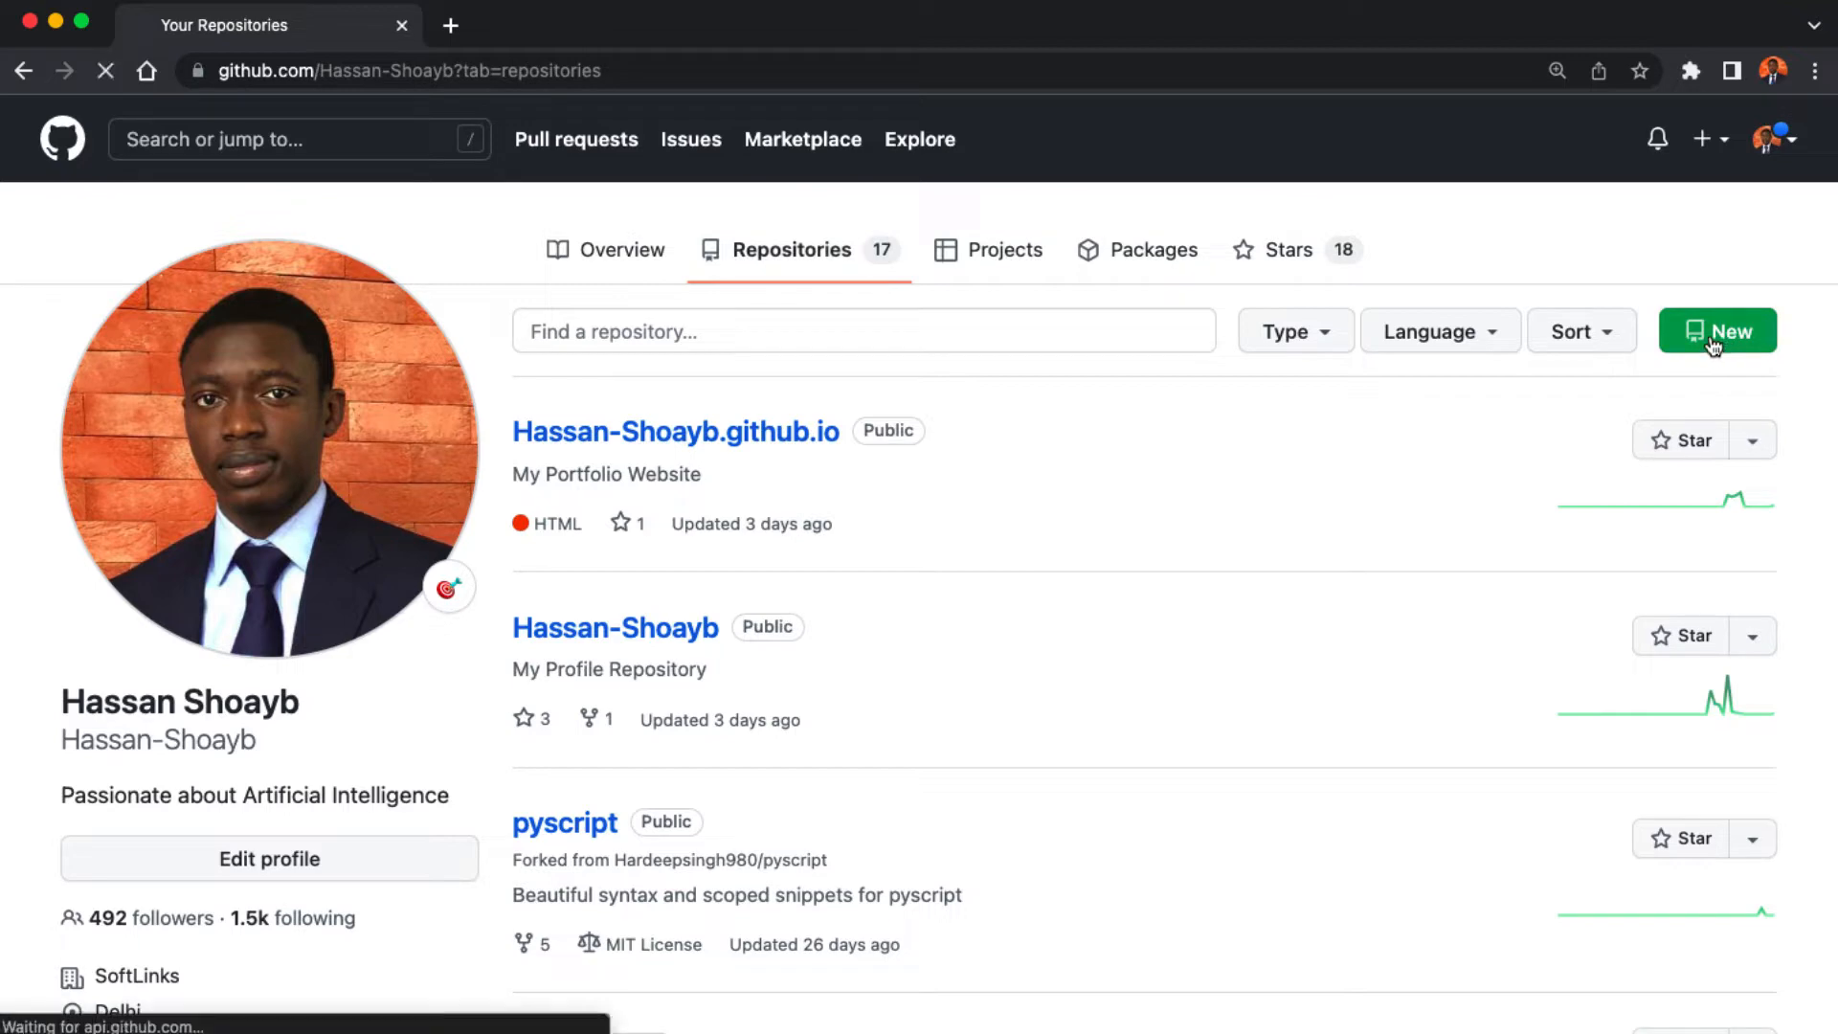
{"action": "left_click", "coordinate": [750, 462]}
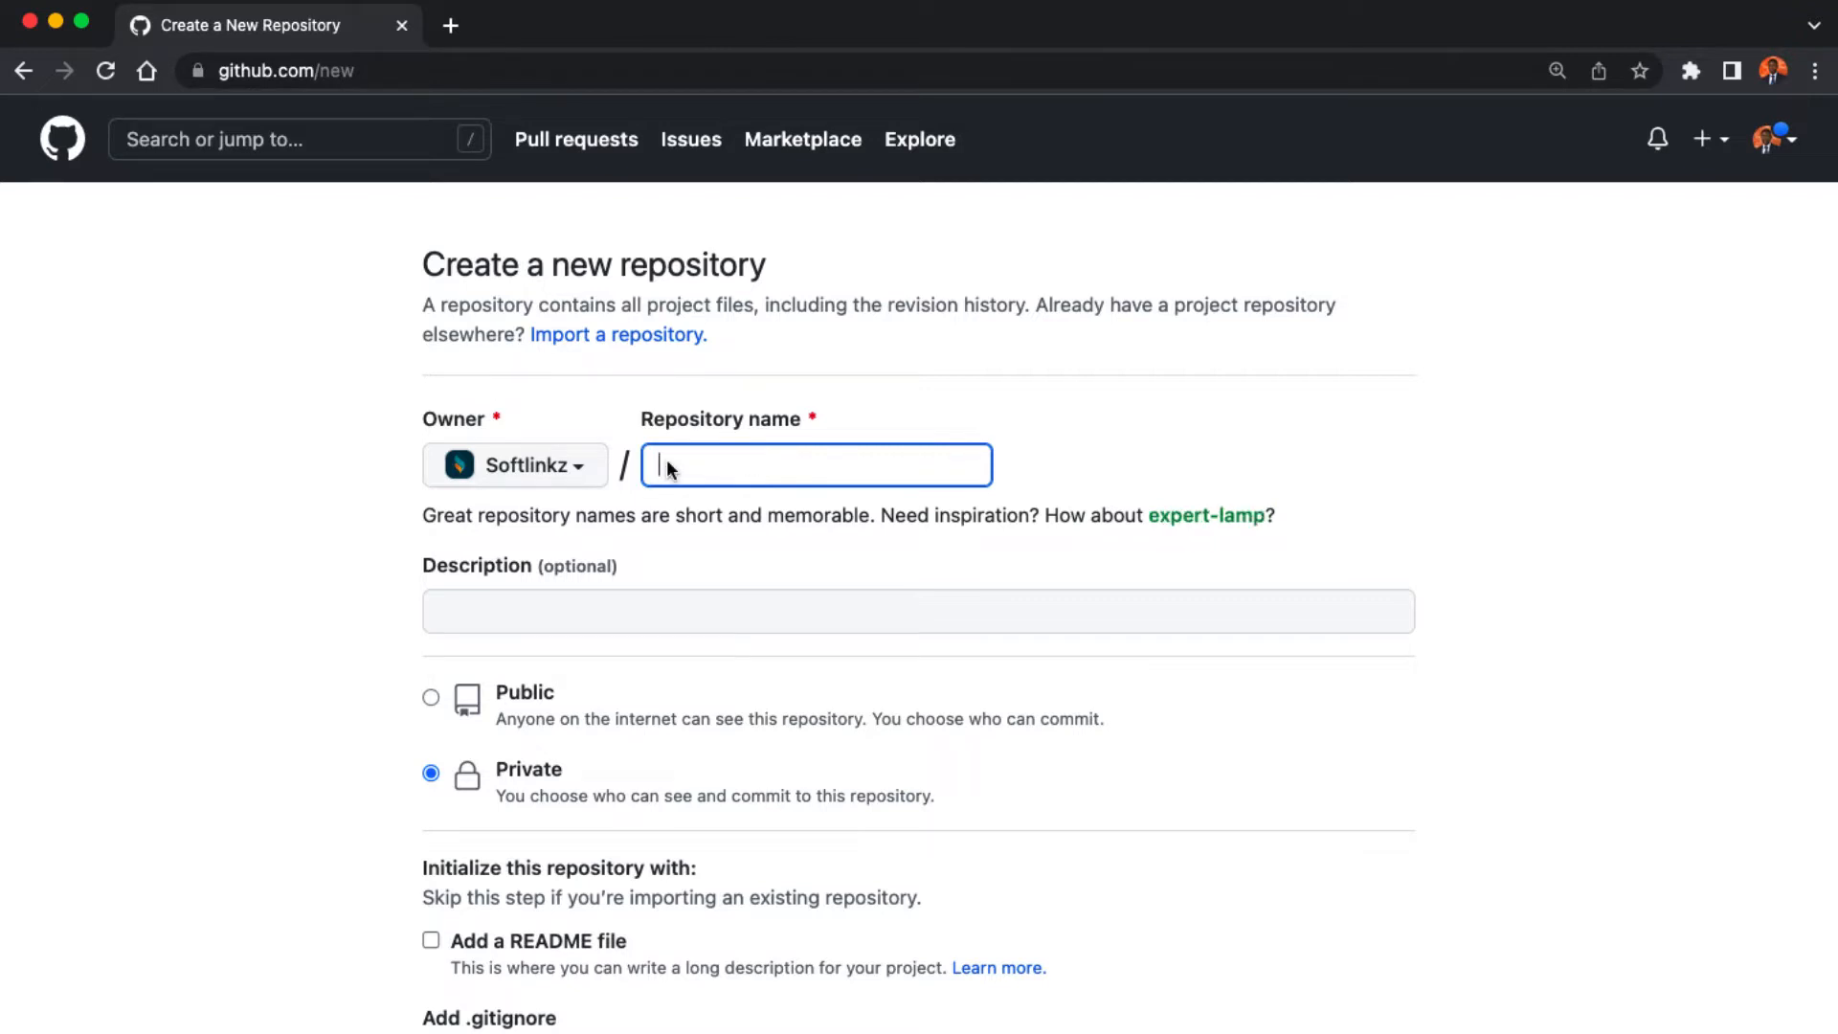
- Name the repository softlinkz.github.io and give it the description 'website portfolio'
{"action": "type", "text": "softlinkz"}
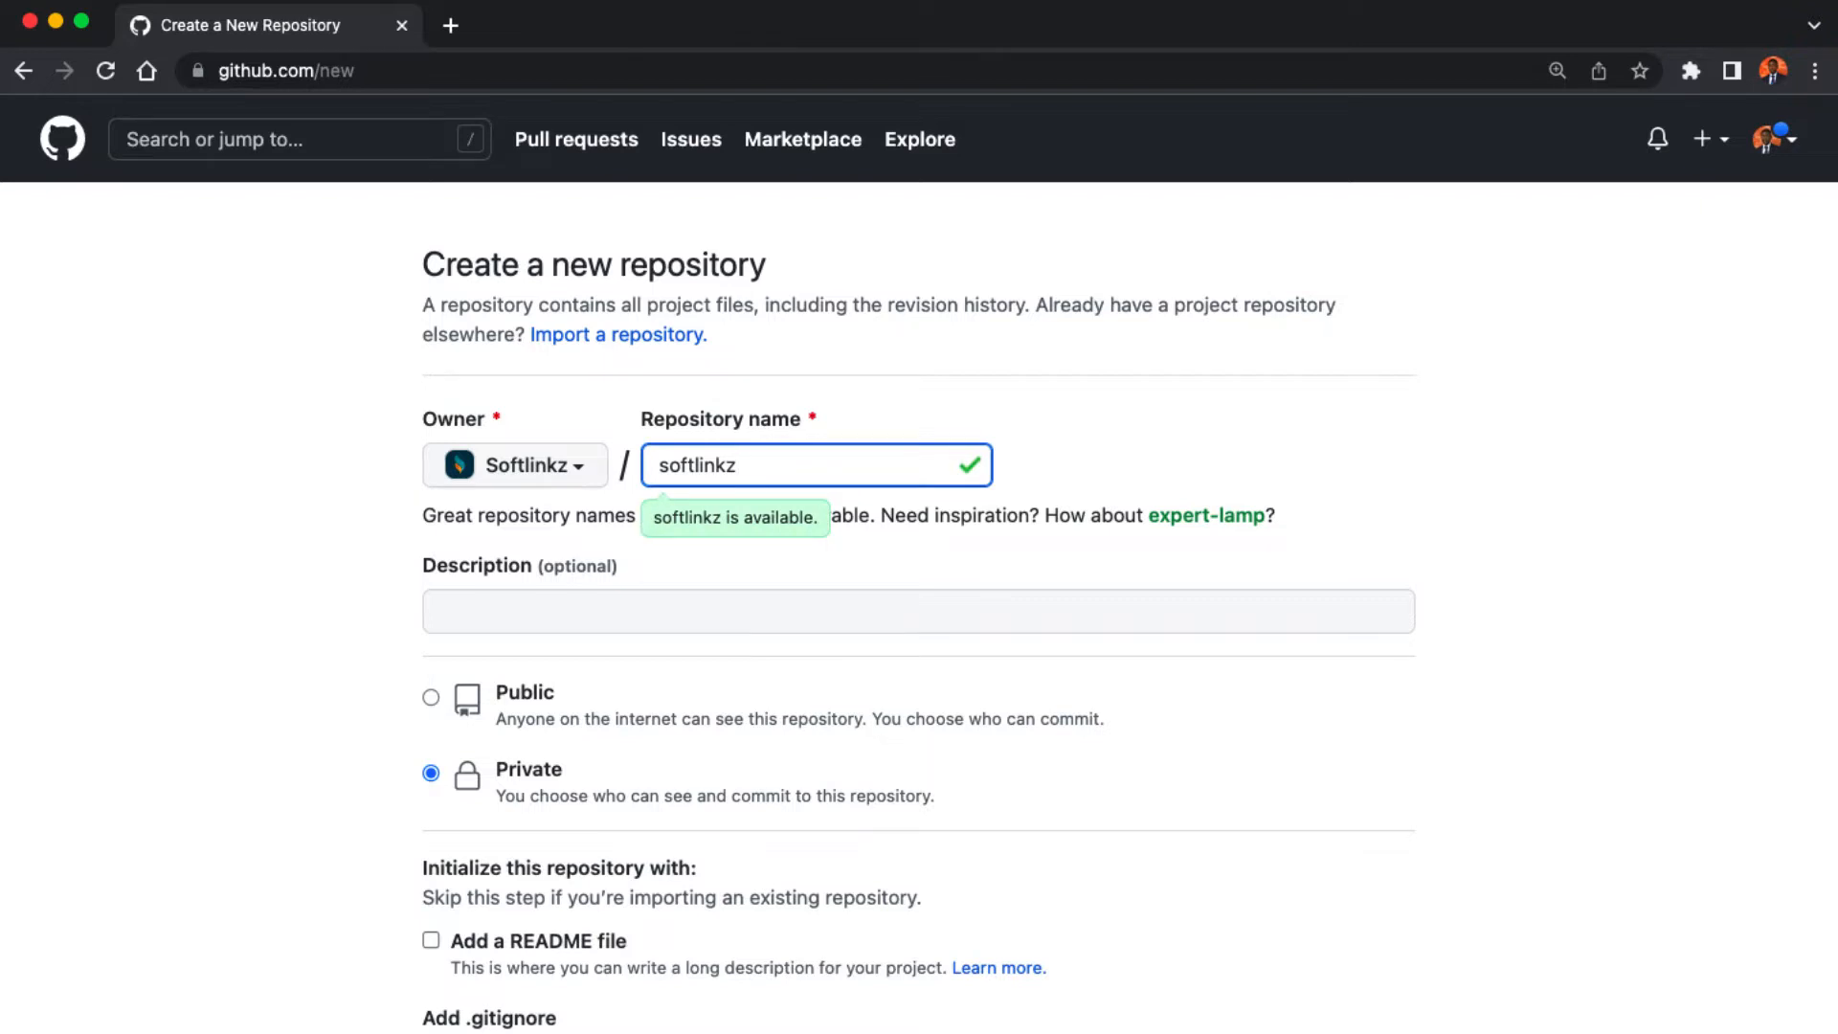
{"action": "type", "text": ".github.io"}
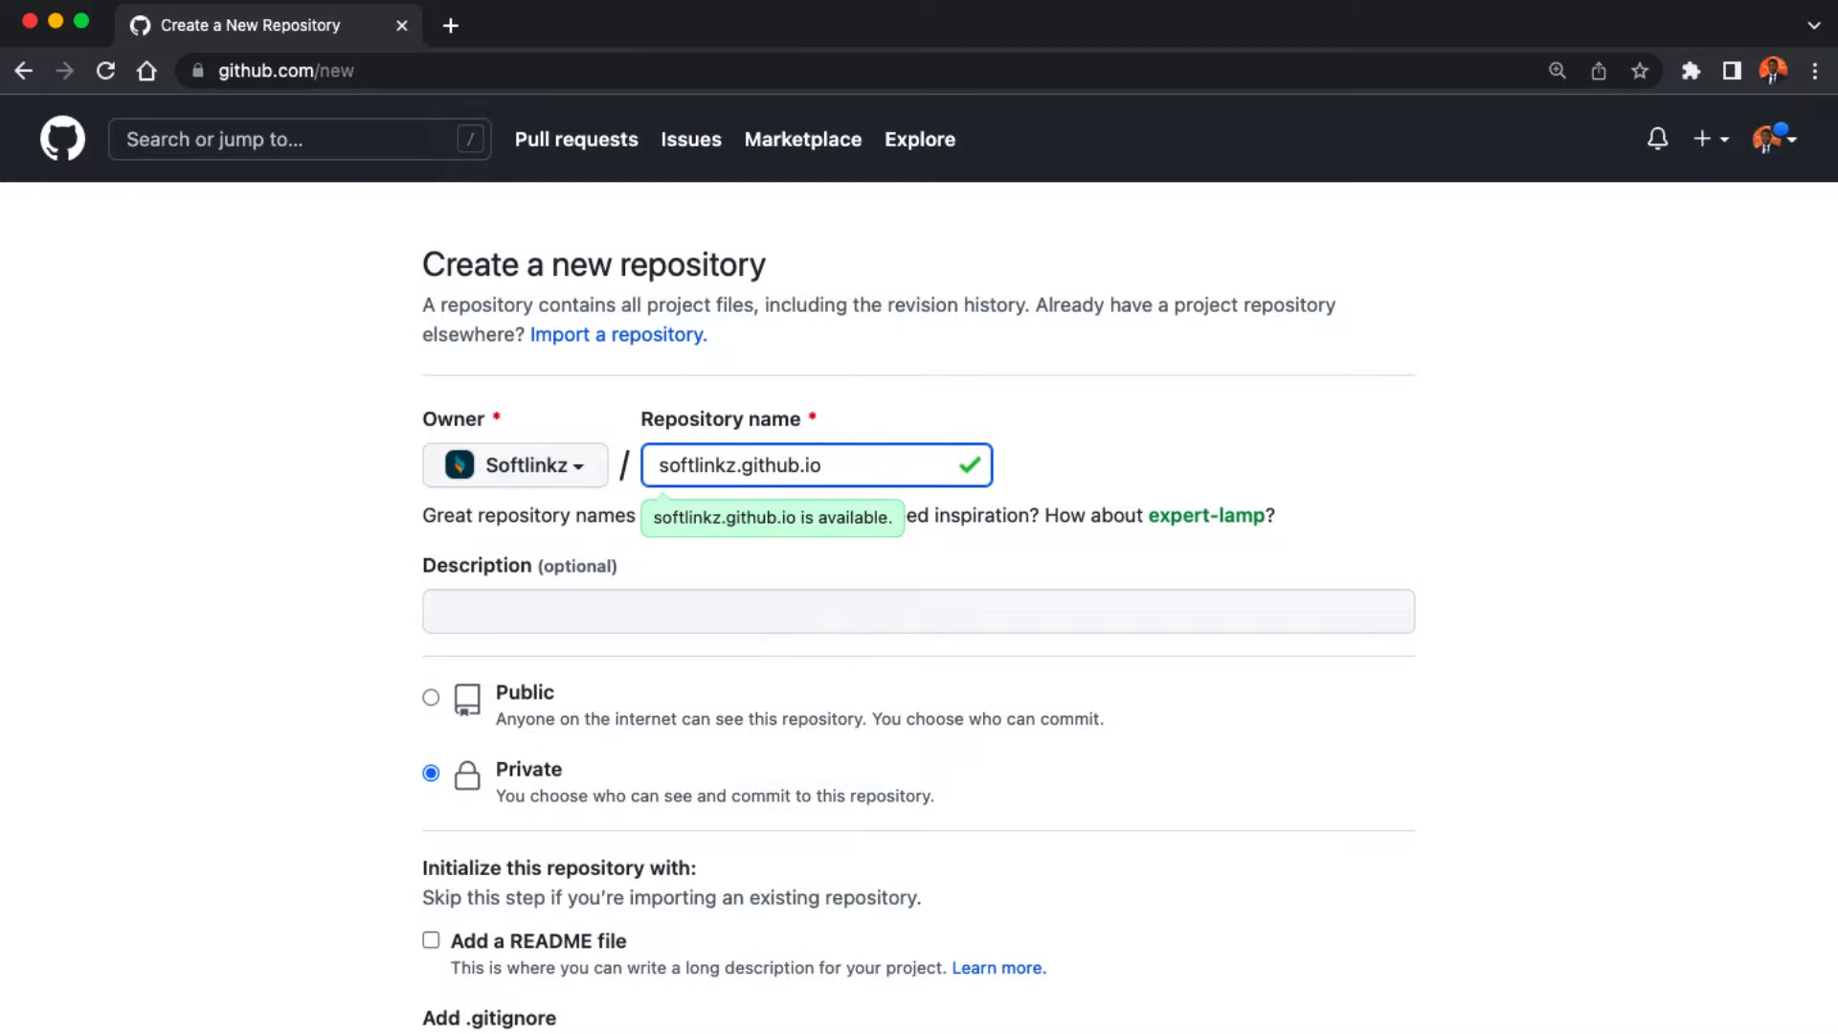
{"action": "key", "text": "super+a"}
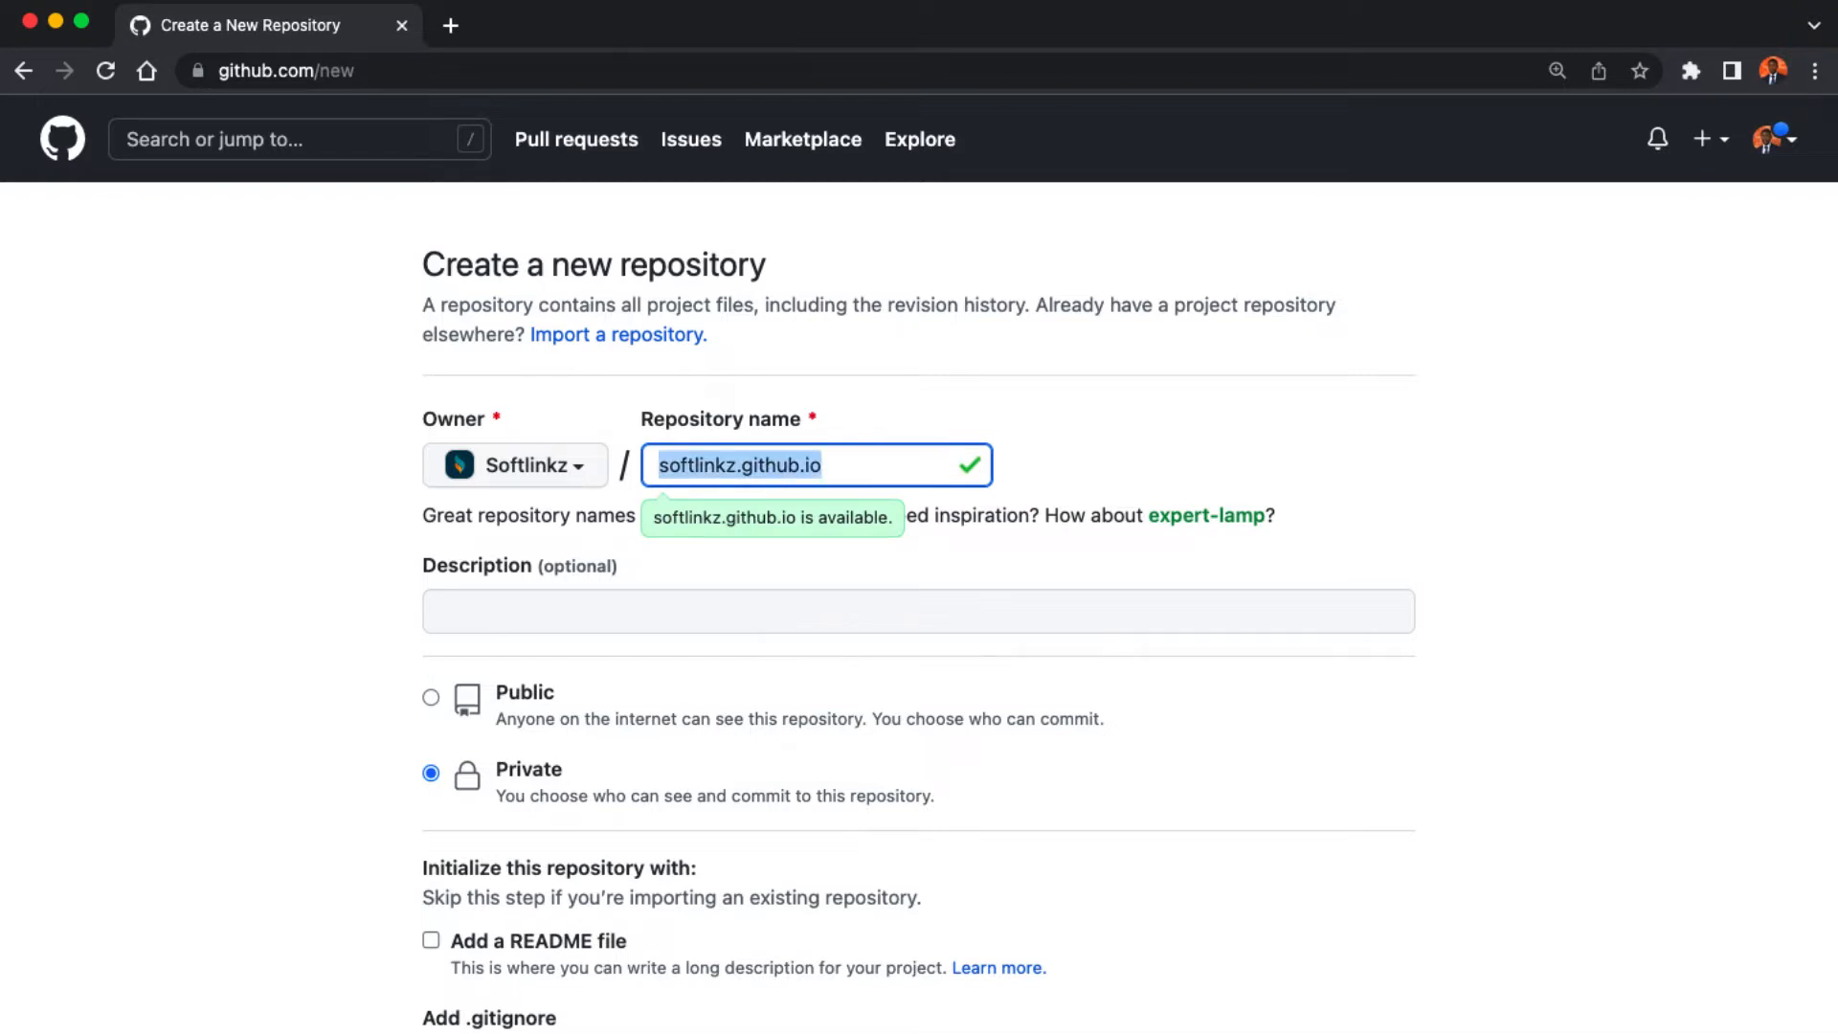
{"action": "key", "text": "Right"}
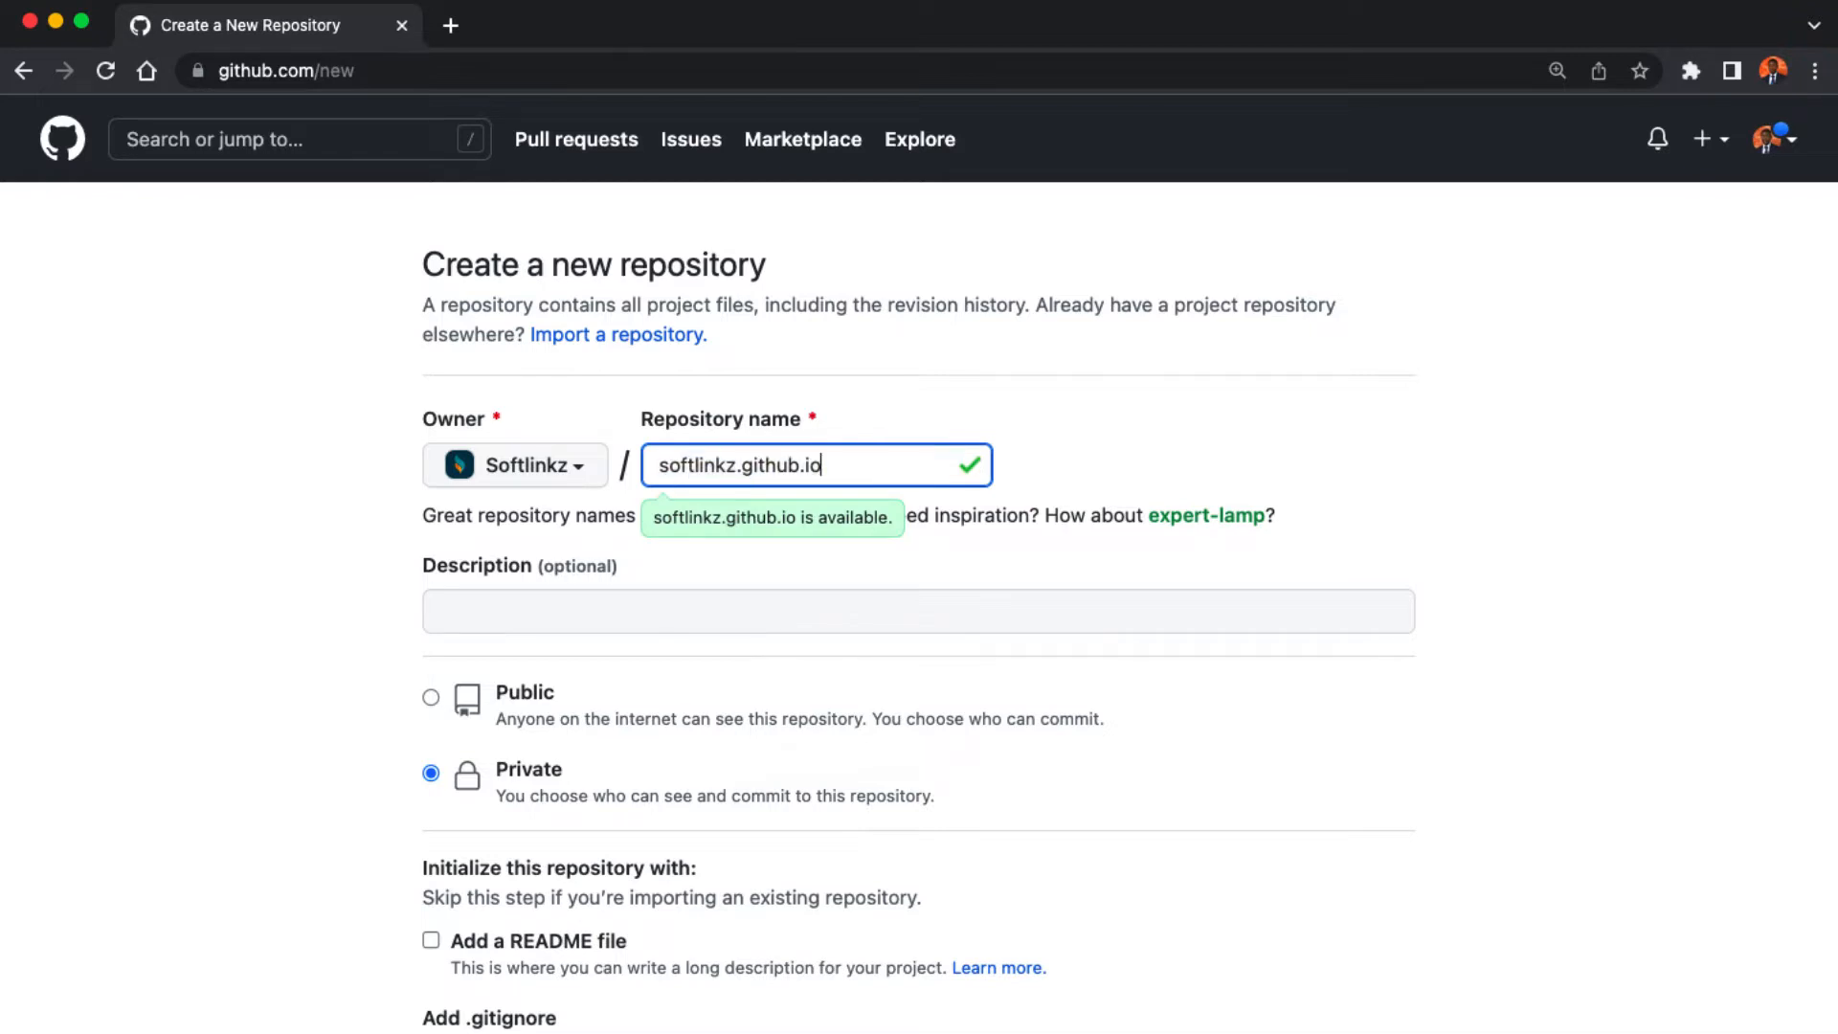
{"action": "left_click", "coordinate": [666, 605]}
{"action": "type", "text": "website portfolio"}
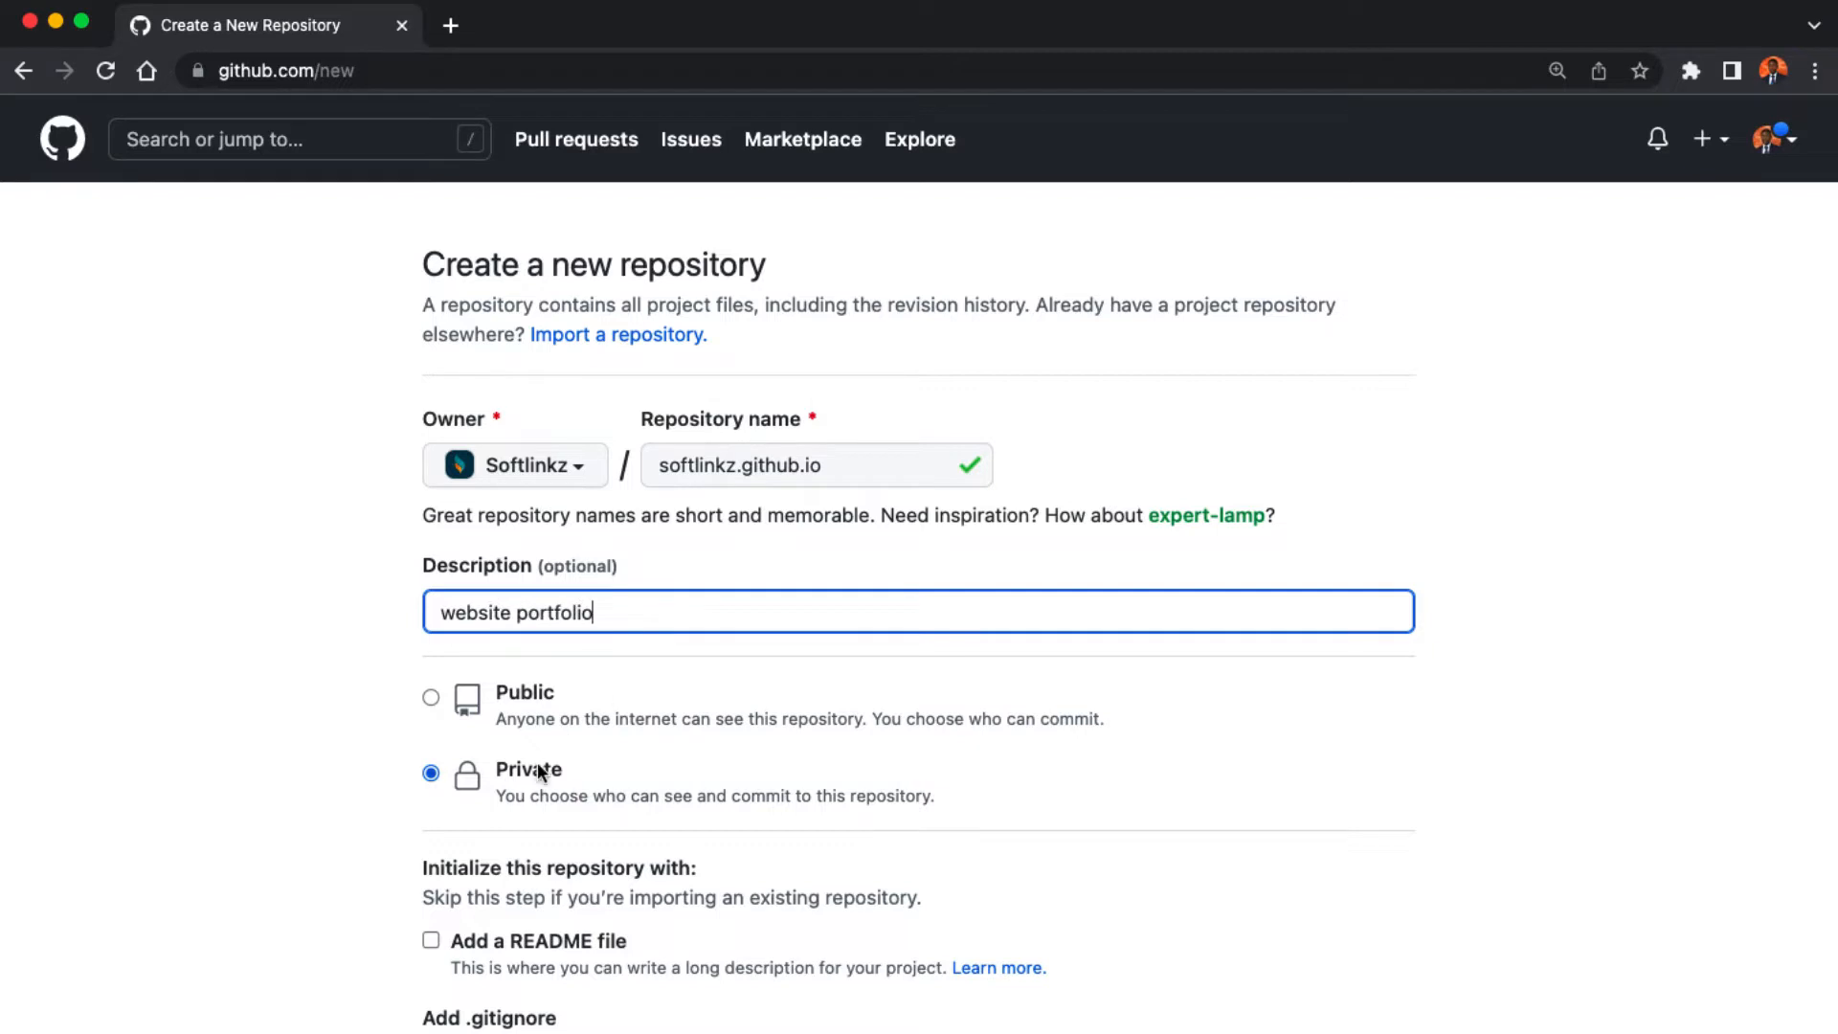
- Make it public with a README file and create the repository
{"action": "scroll", "coordinate": [537, 762], "scroll_direction": "down", "scroll_amount": 2}
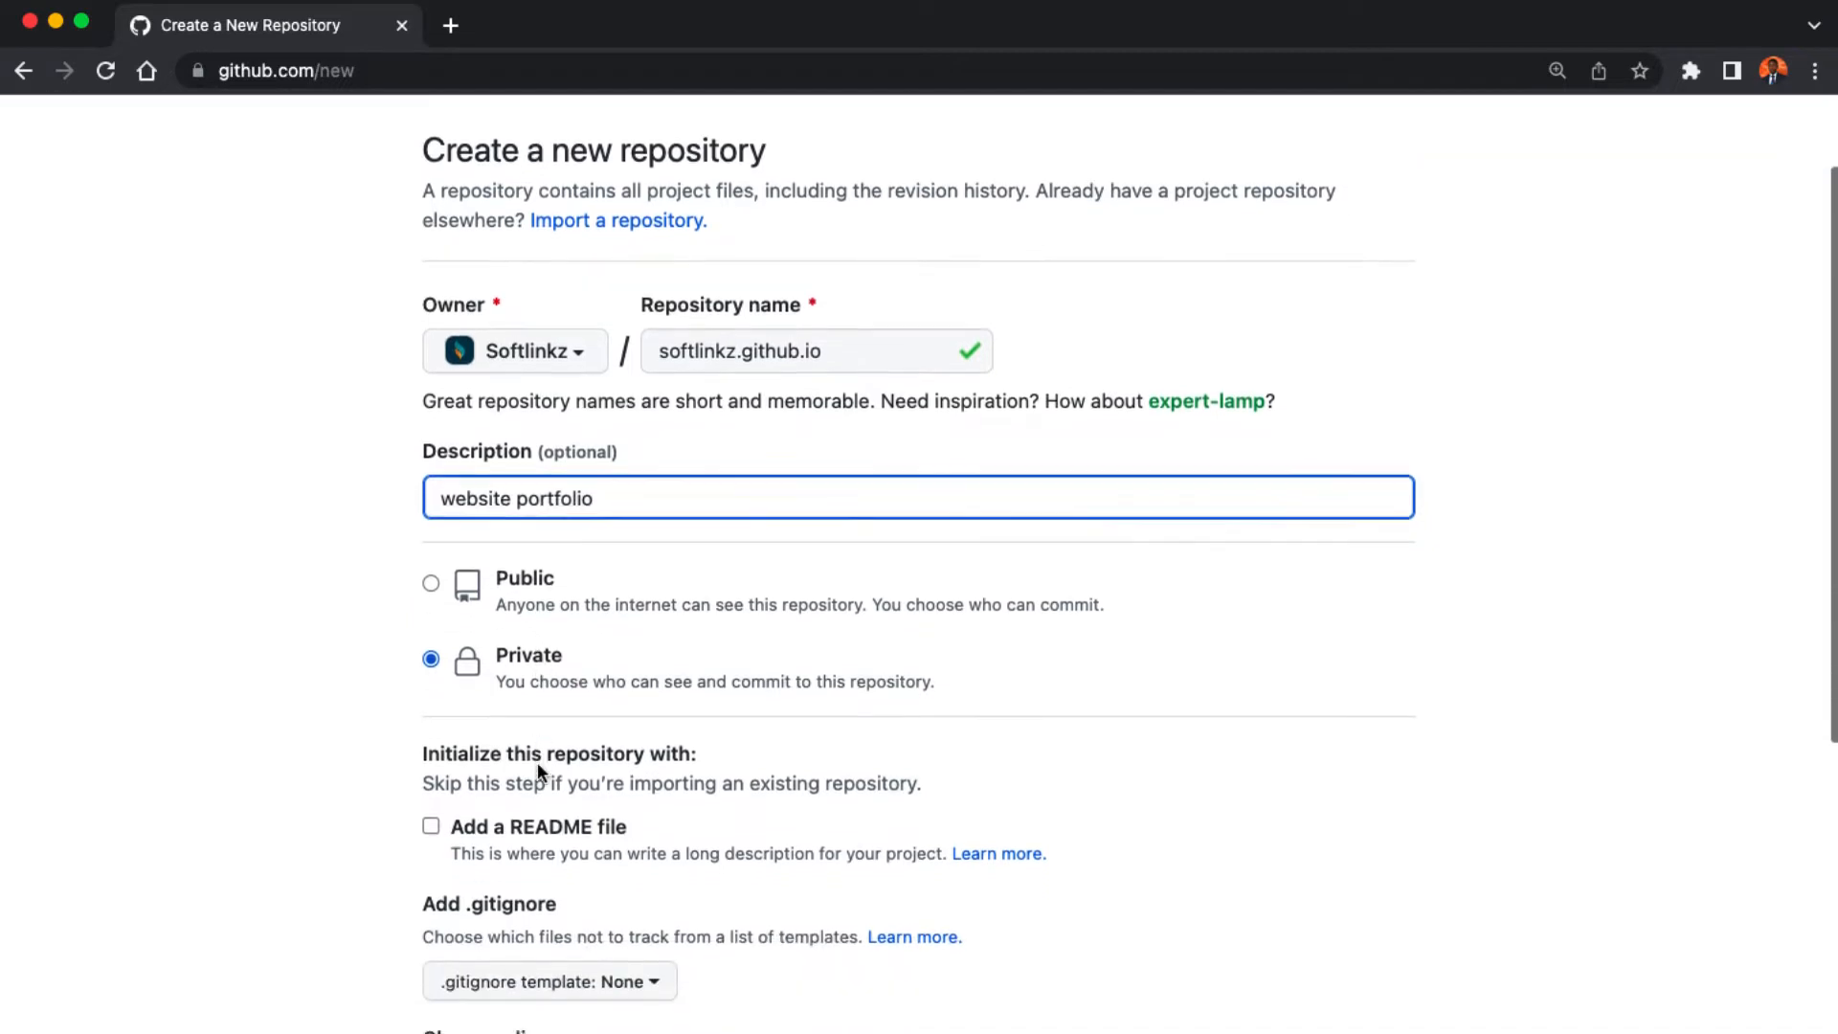
{"action": "left_click", "coordinate": [430, 583]}
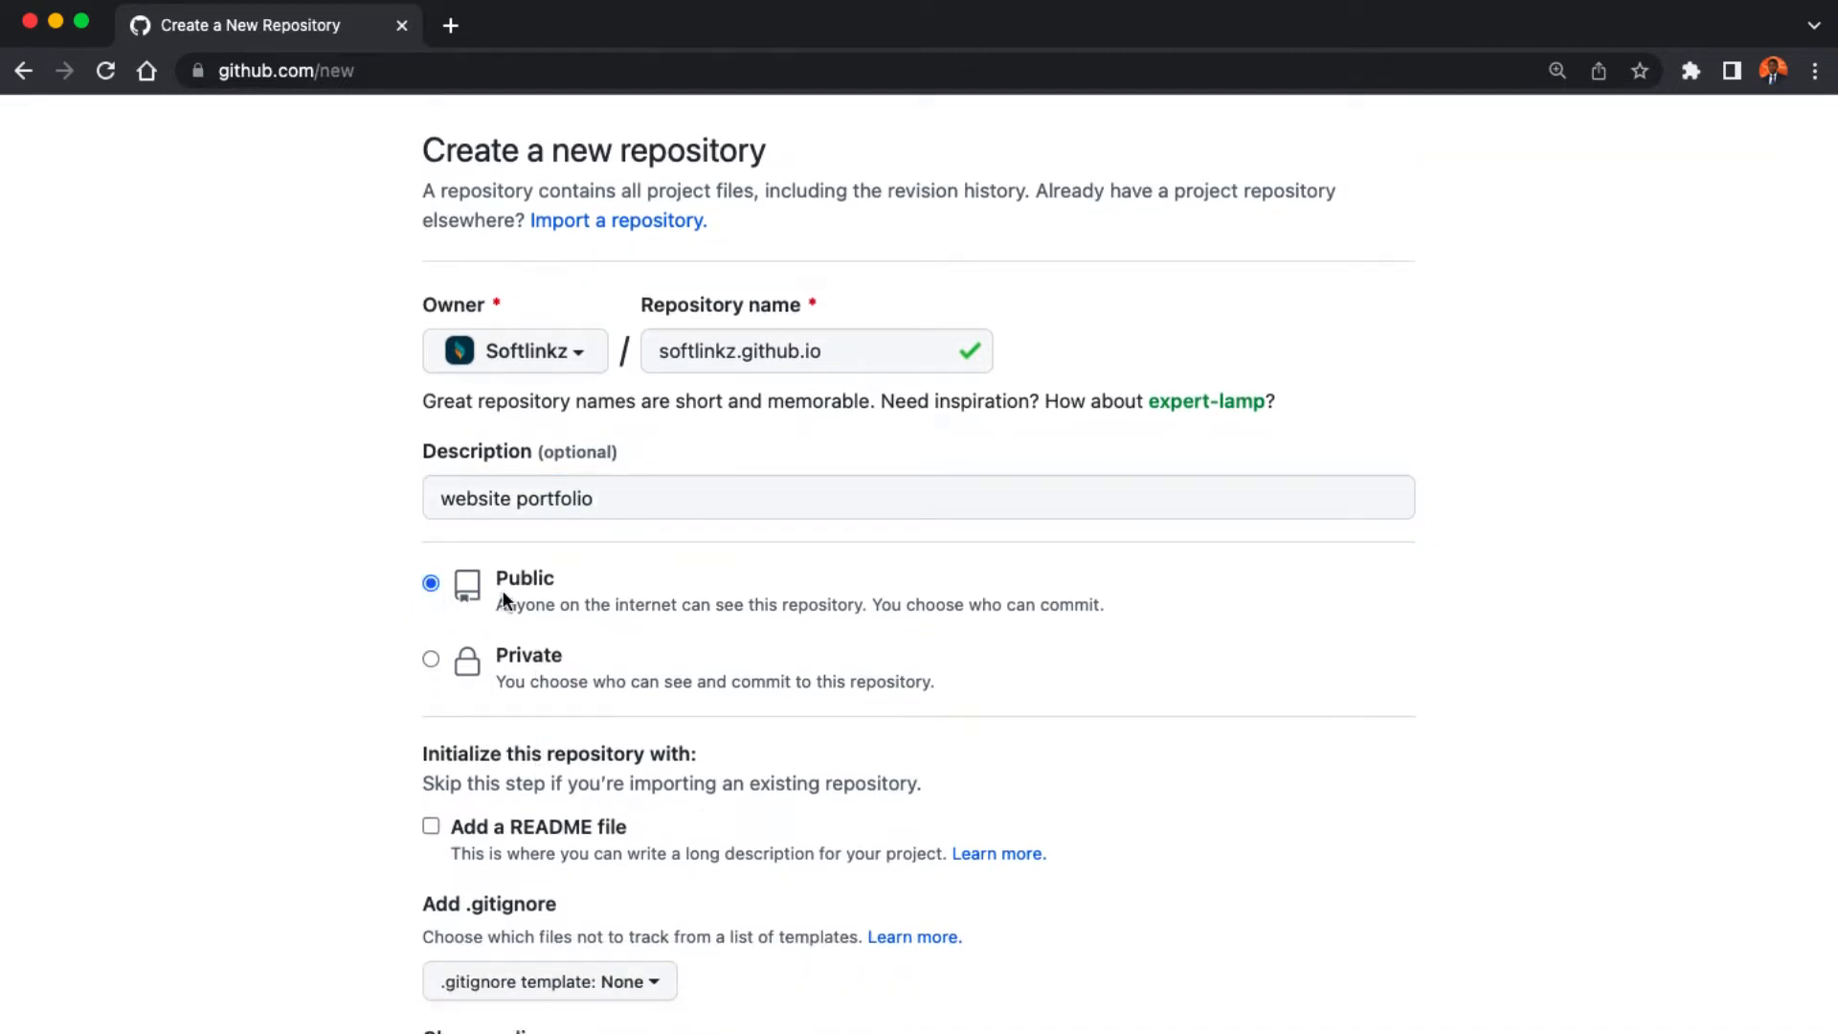
{"action": "left_click", "coordinate": [431, 827]}
{"action": "scroll", "coordinate": [450, 846], "scroll_direction": "down", "scroll_amount": 6}
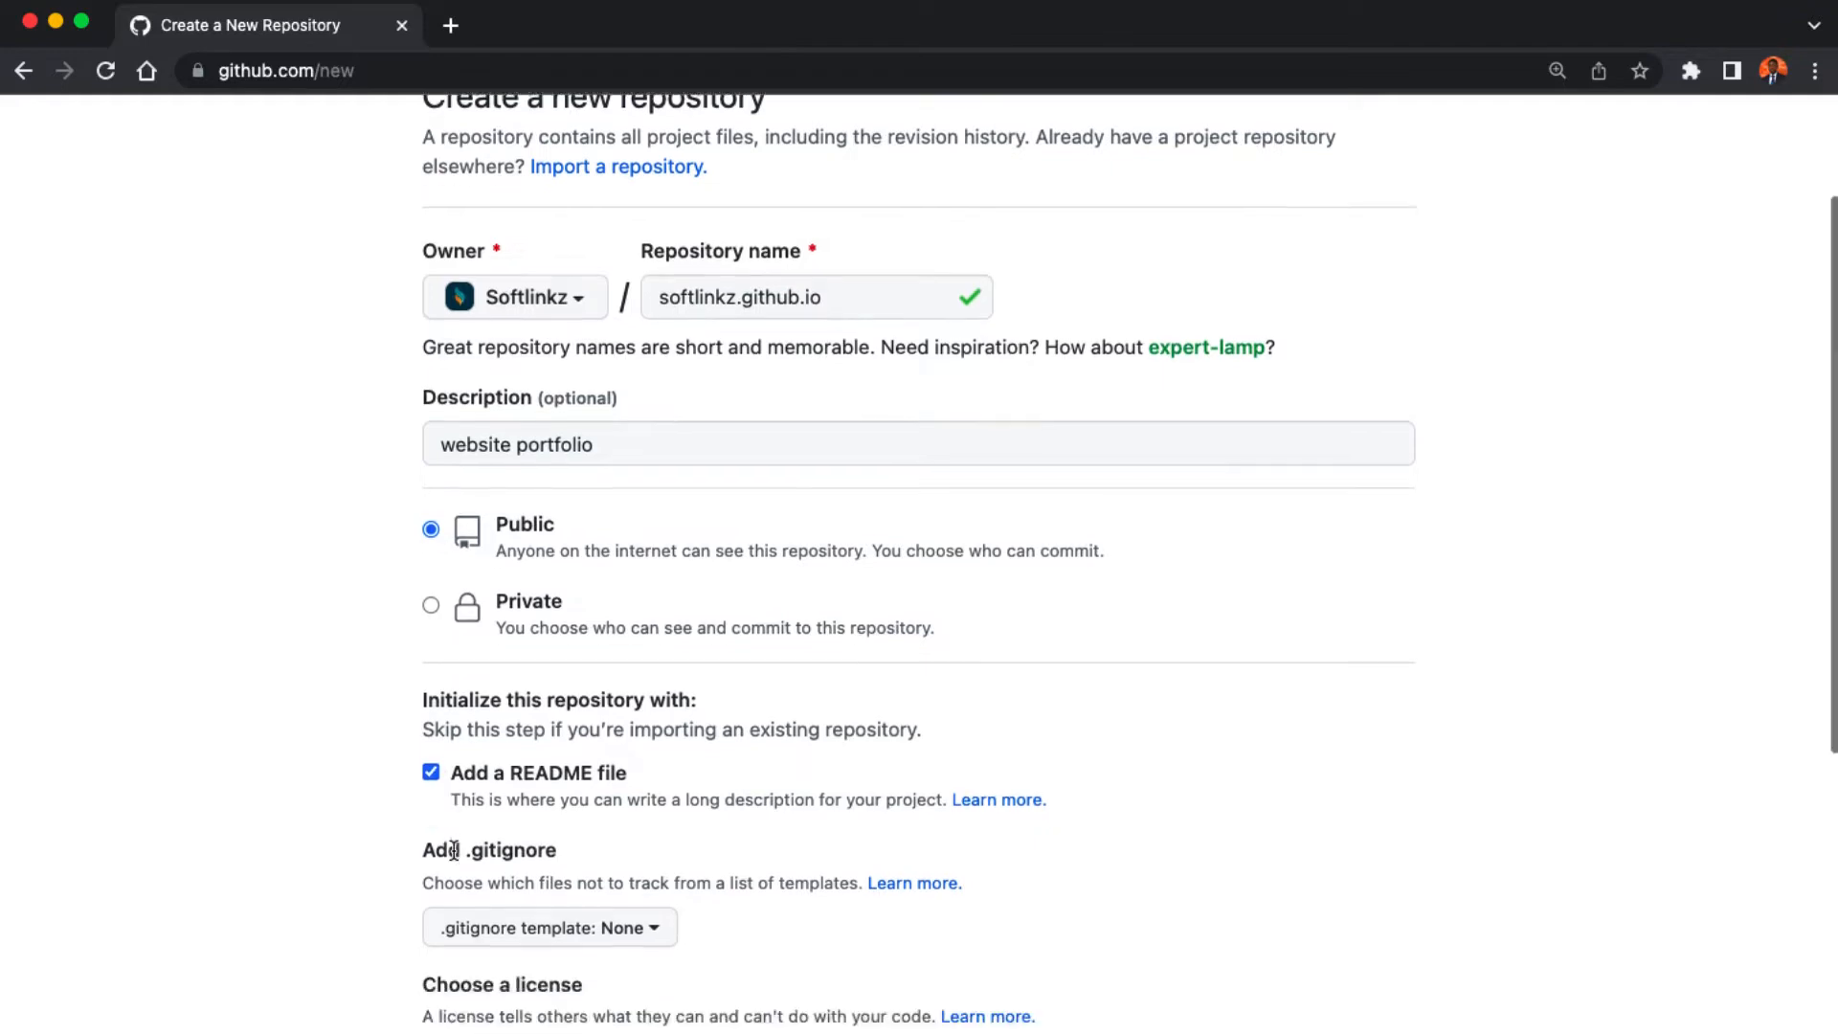
{"action": "left_click", "coordinate": [500, 799]}
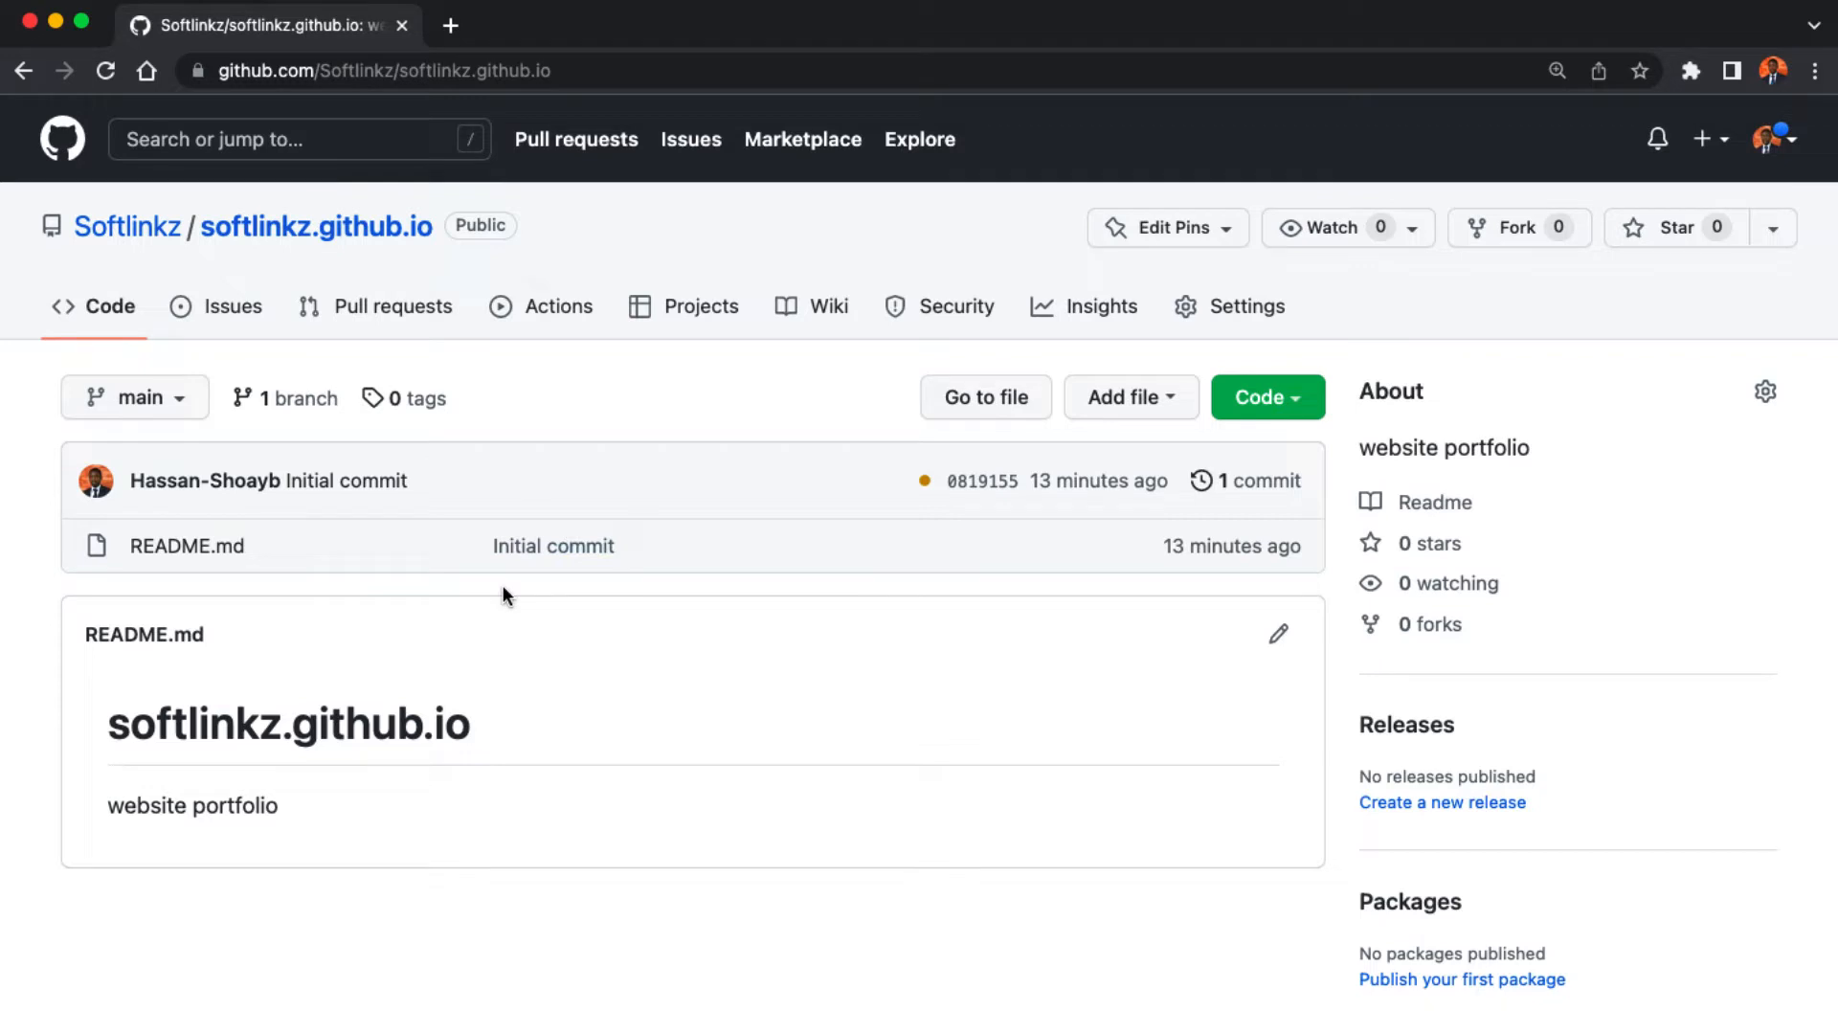
- Highlight the repository name in the README heading, then clear the highlight
{"action": "left_click_drag", "start_coordinate": [110, 728], "coordinate": [471, 715]}
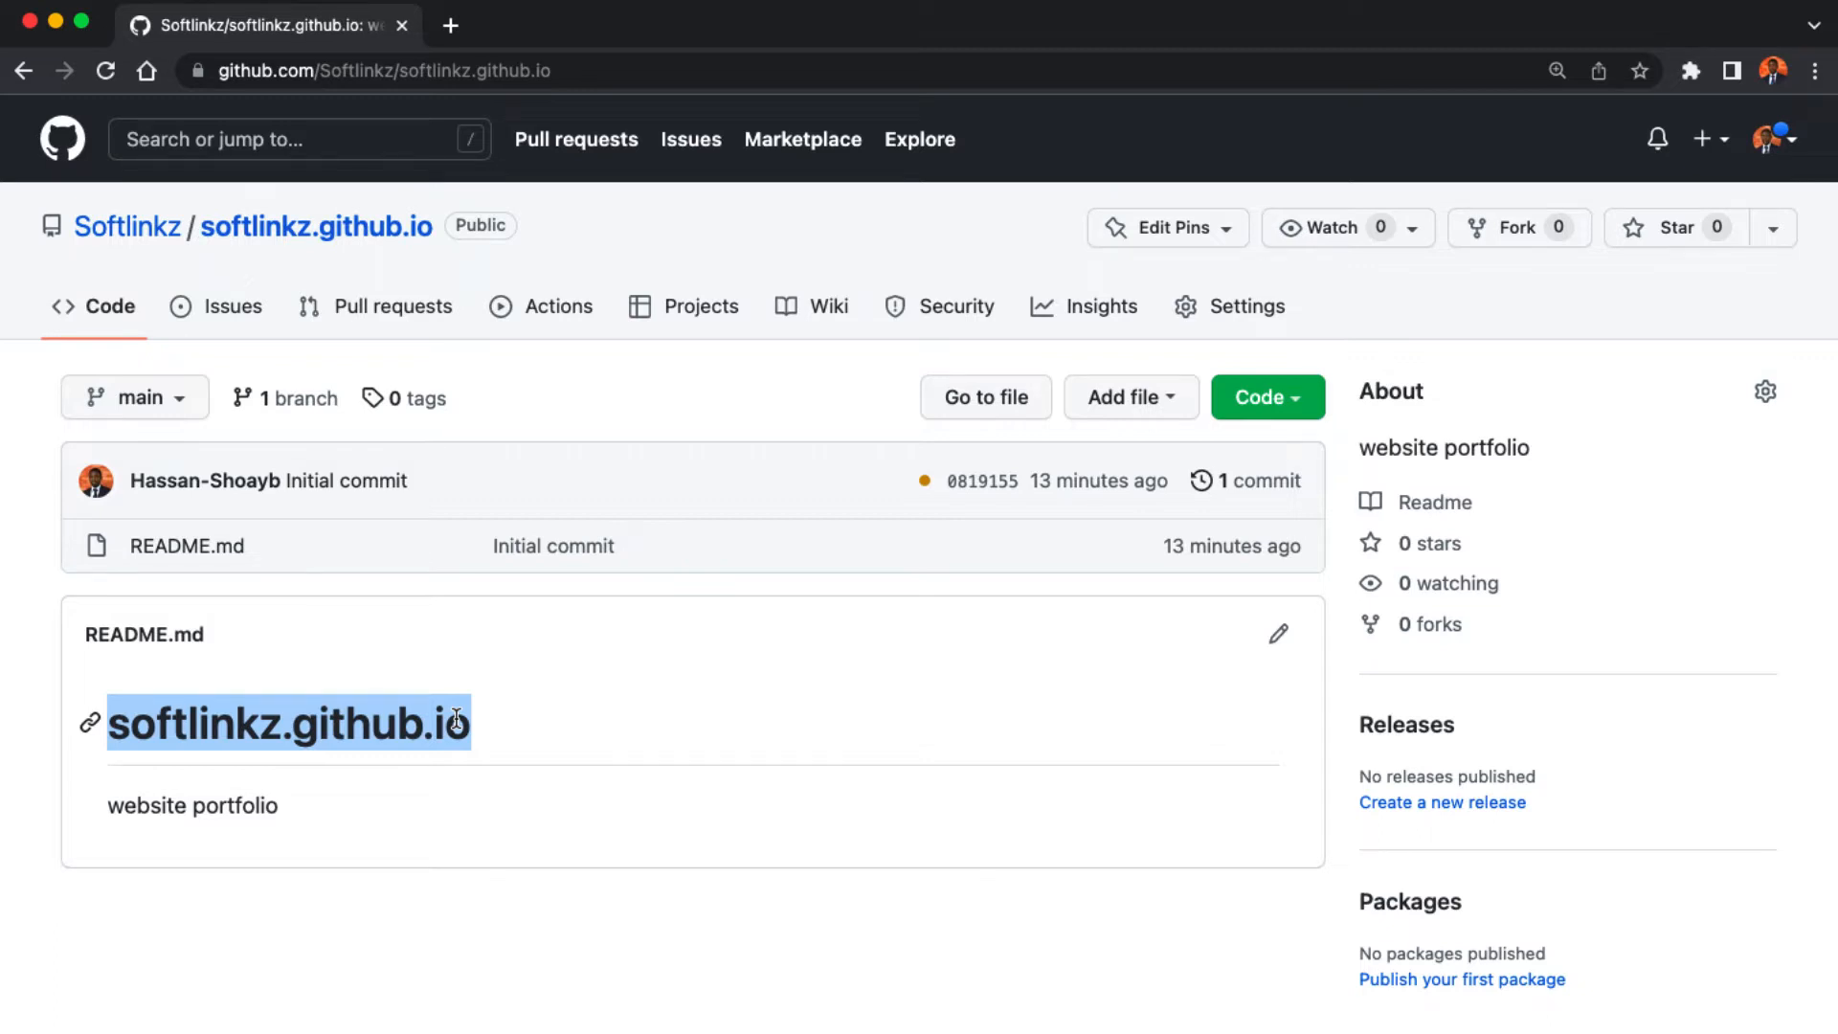
{"action": "left_click", "coordinate": [457, 720]}
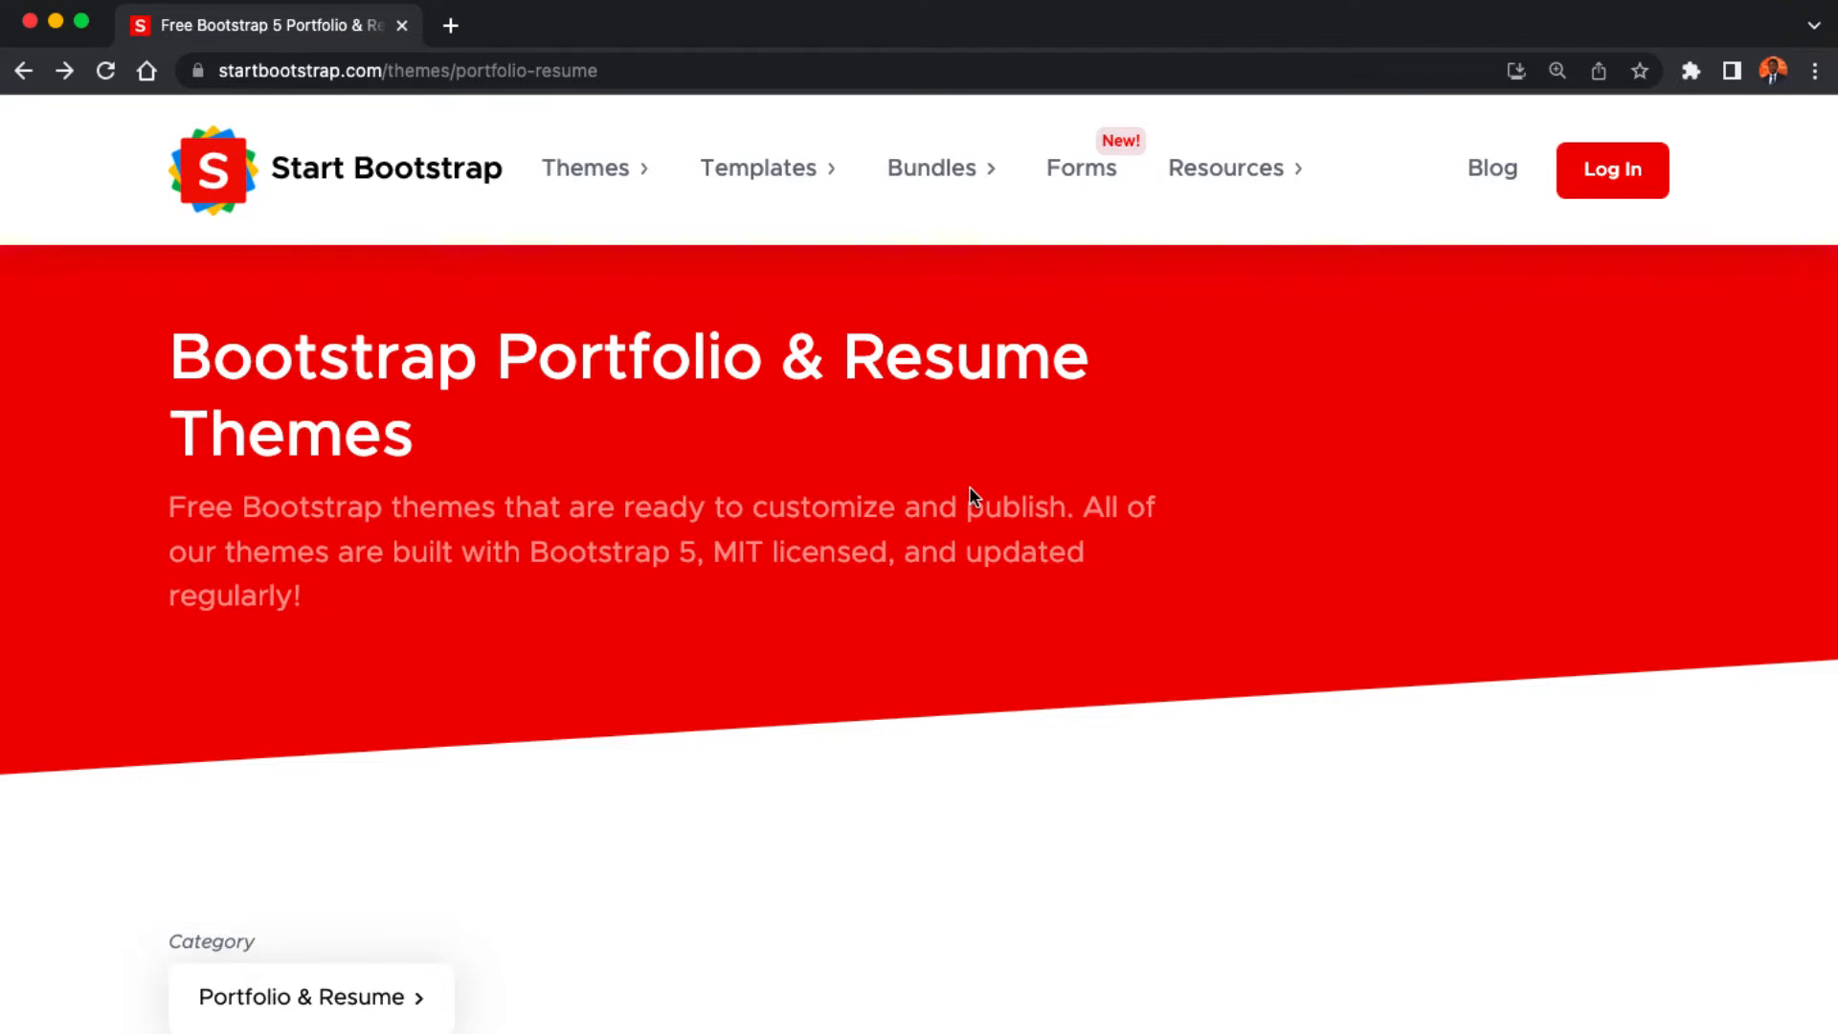
- Scroll down the Portfolio & Resume themes grid and open the free Resume theme
{"action": "scroll", "coordinate": [971, 492], "scroll_direction": "down", "scroll_amount": 10}
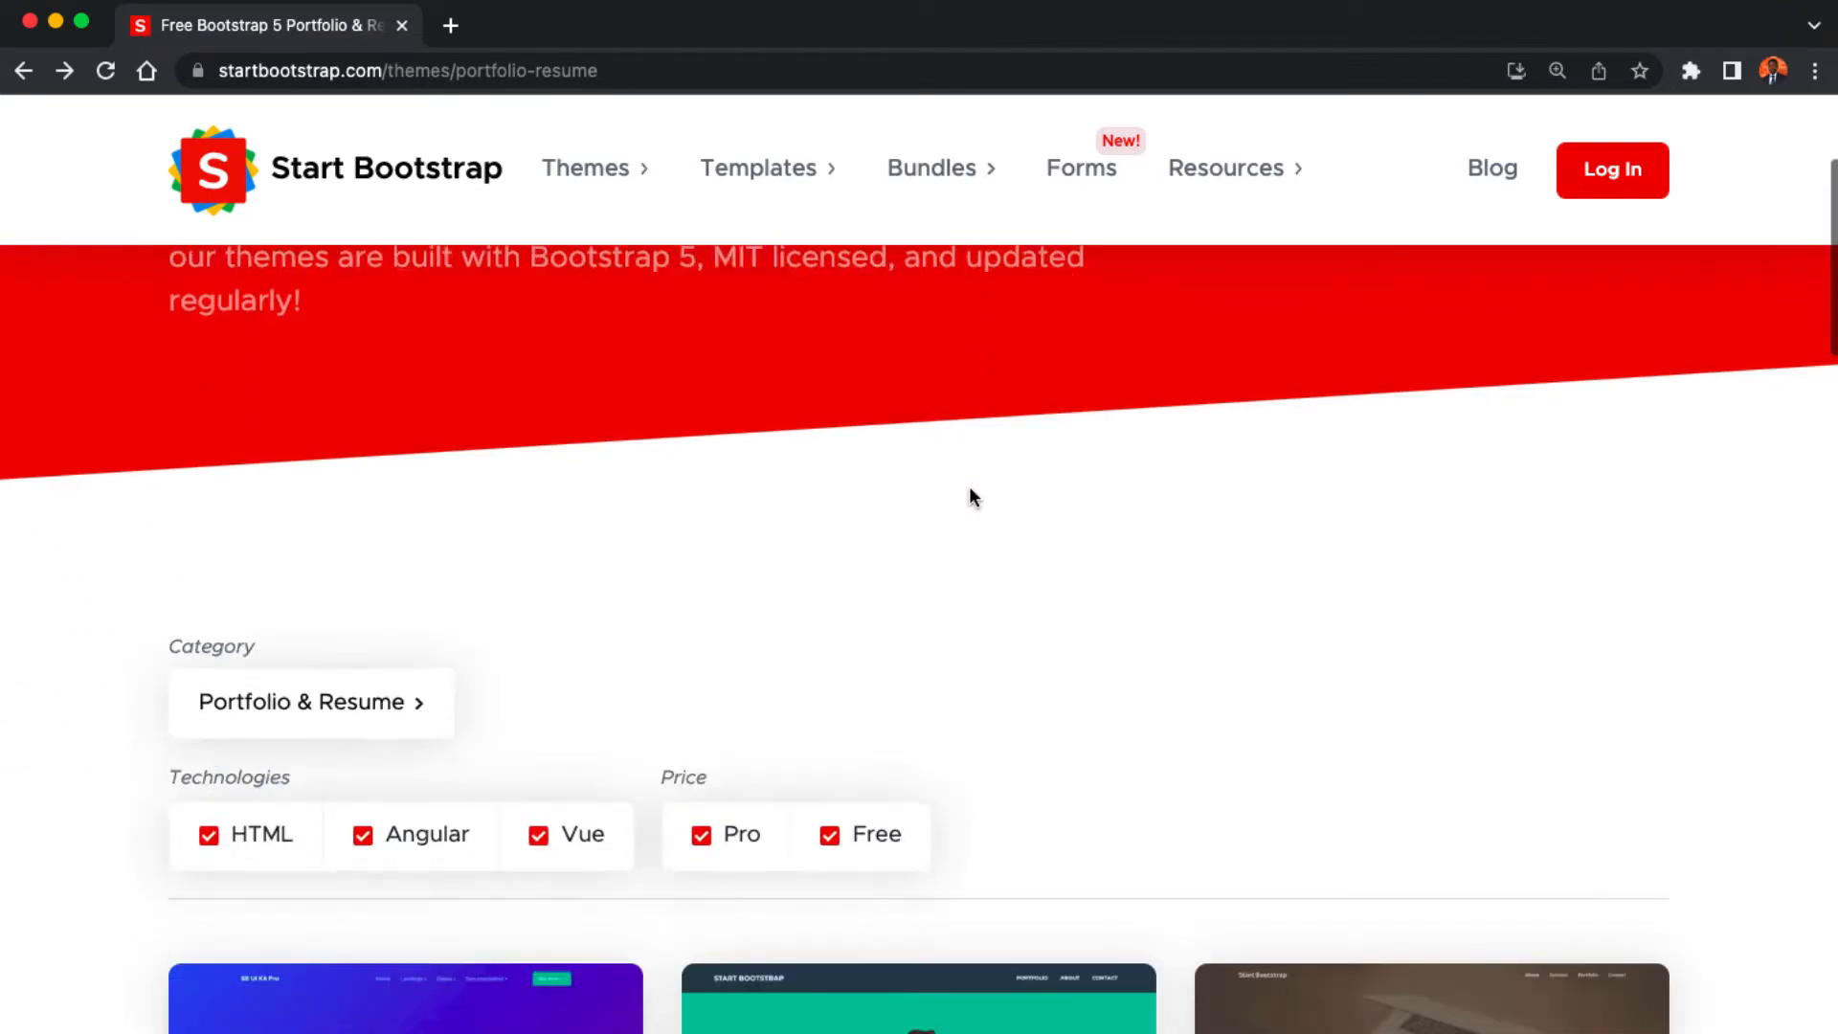
{"action": "scroll", "coordinate": [971, 496], "scroll_direction": "down", "scroll_amount": 5}
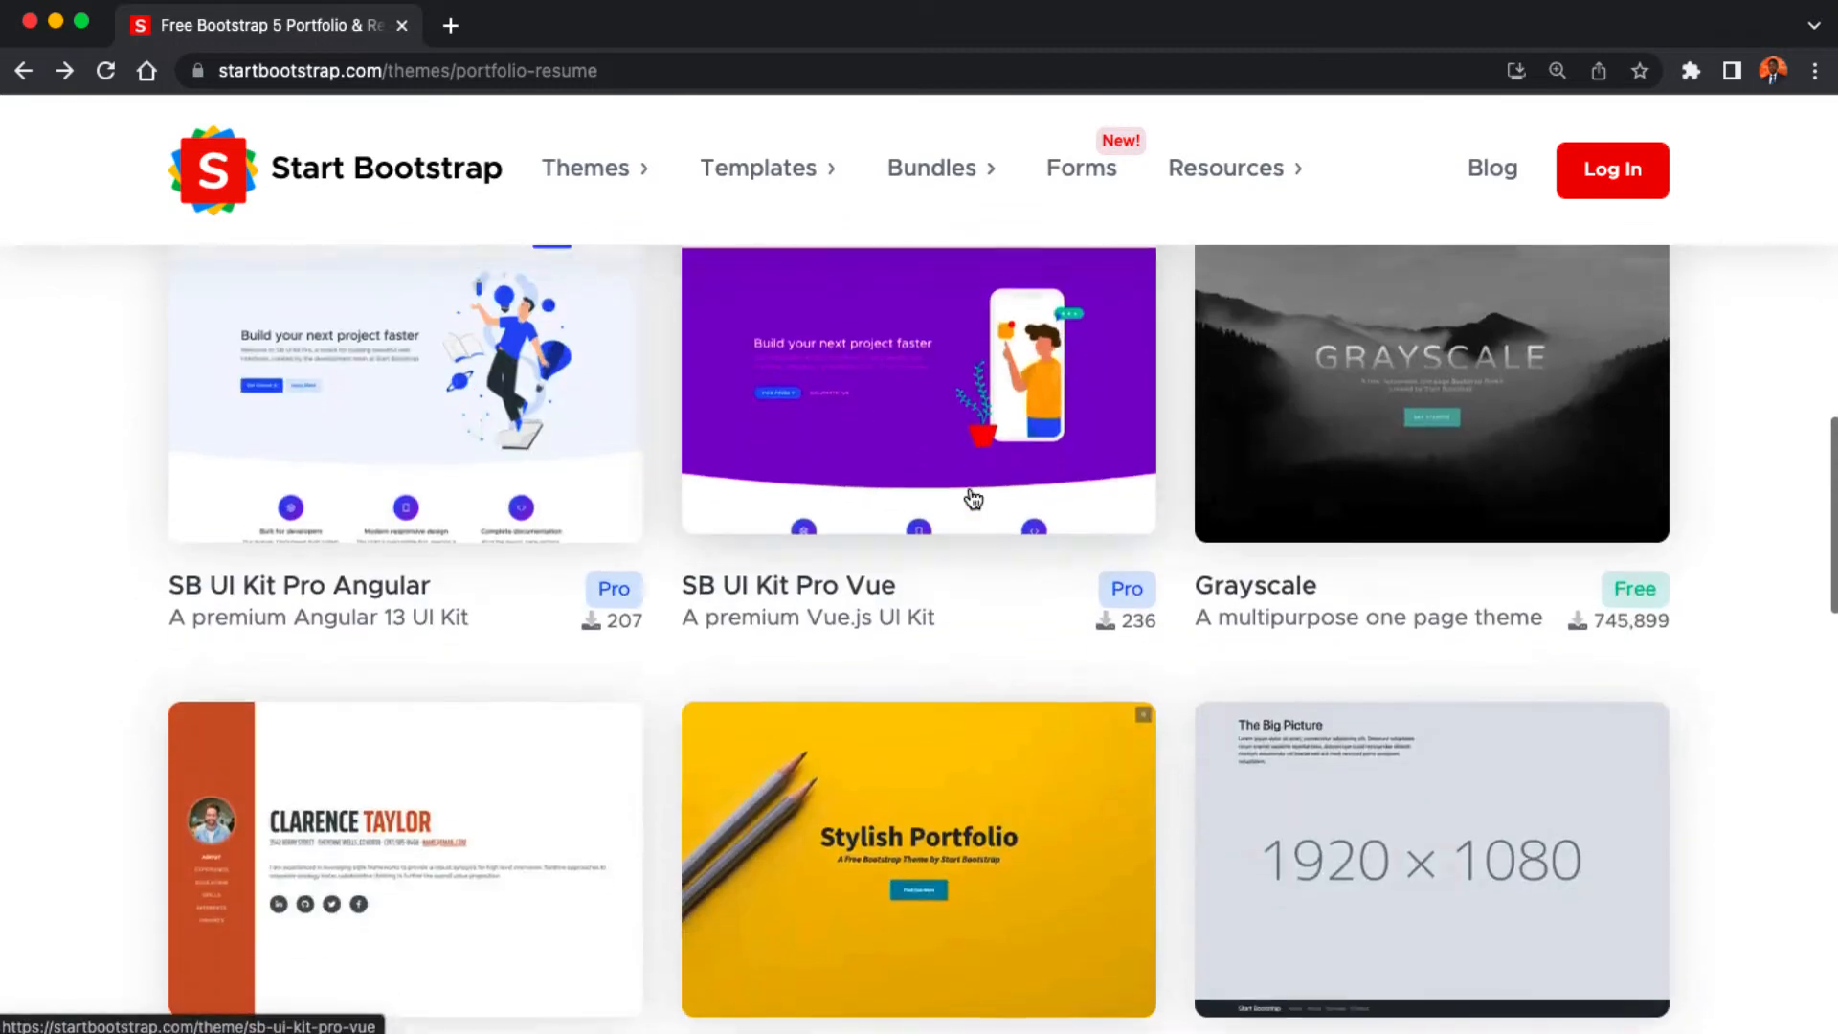
{"action": "left_click", "coordinate": [487, 711]}
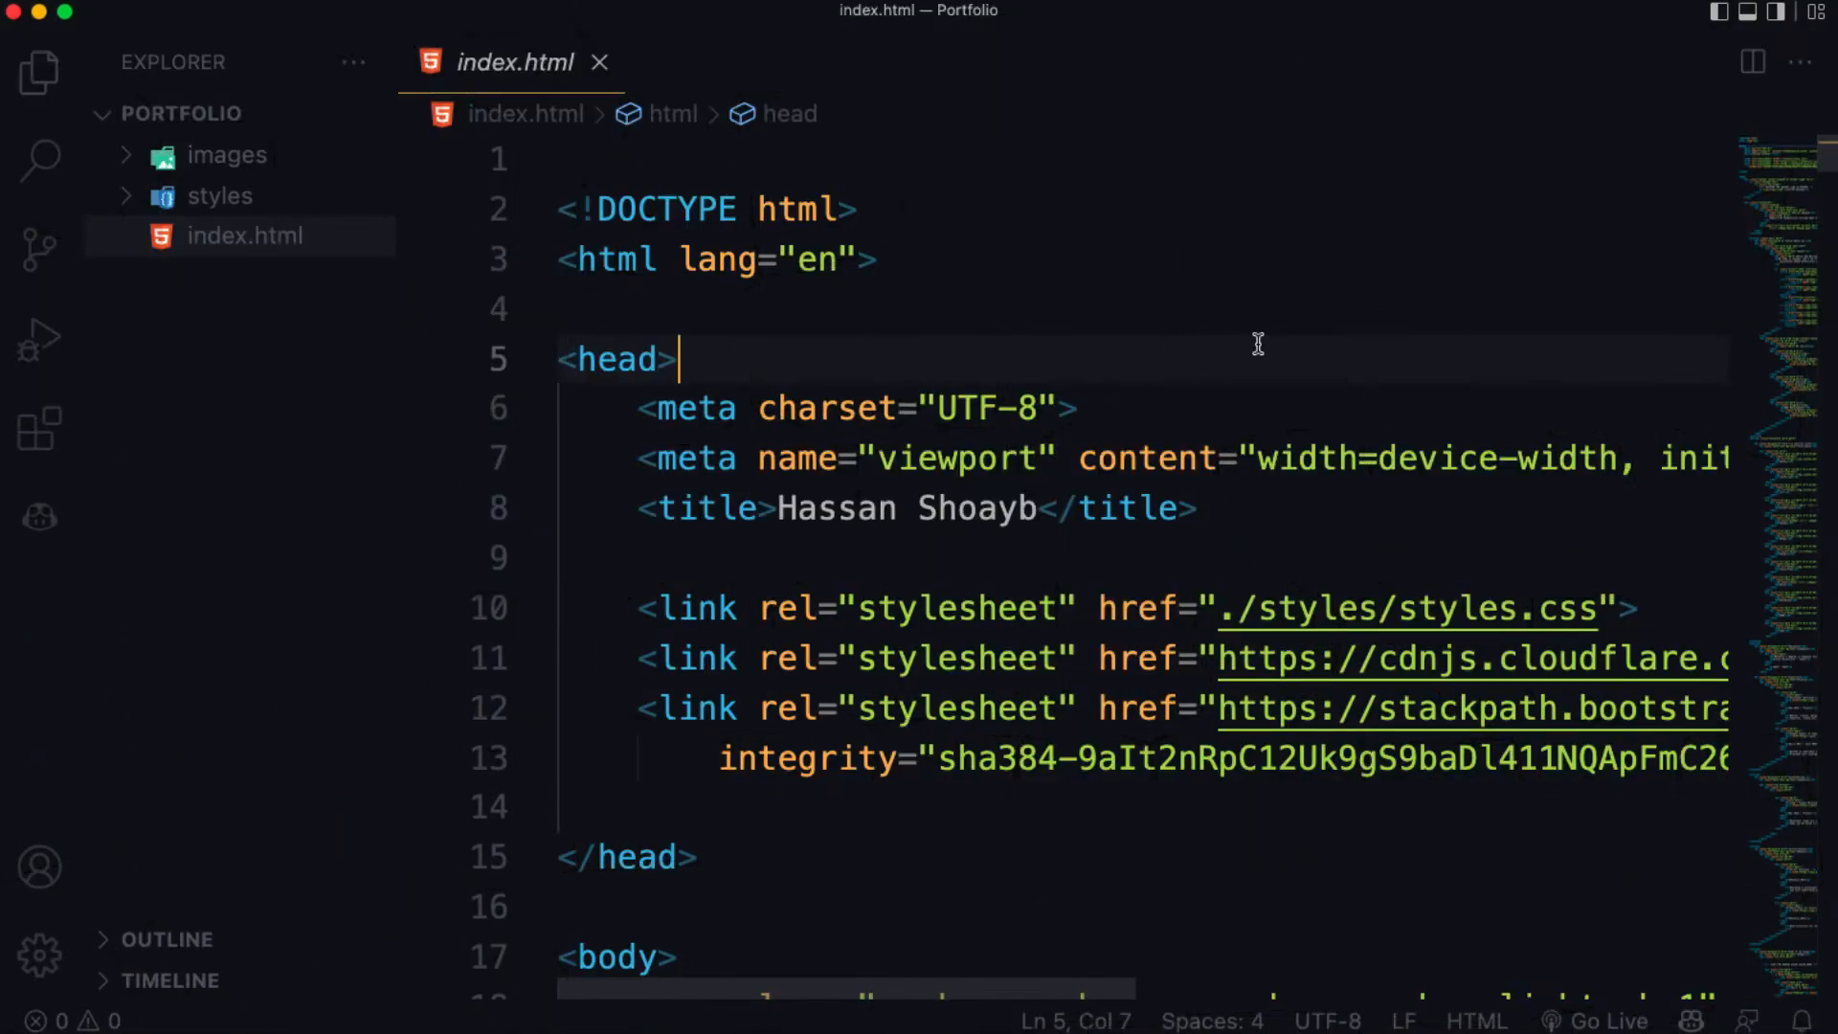
- Scroll through the Portfolio index.html and launch a Go Live local preview
{"action": "scroll", "coordinate": [1258, 343], "scroll_direction": "down", "scroll_amount": 10}
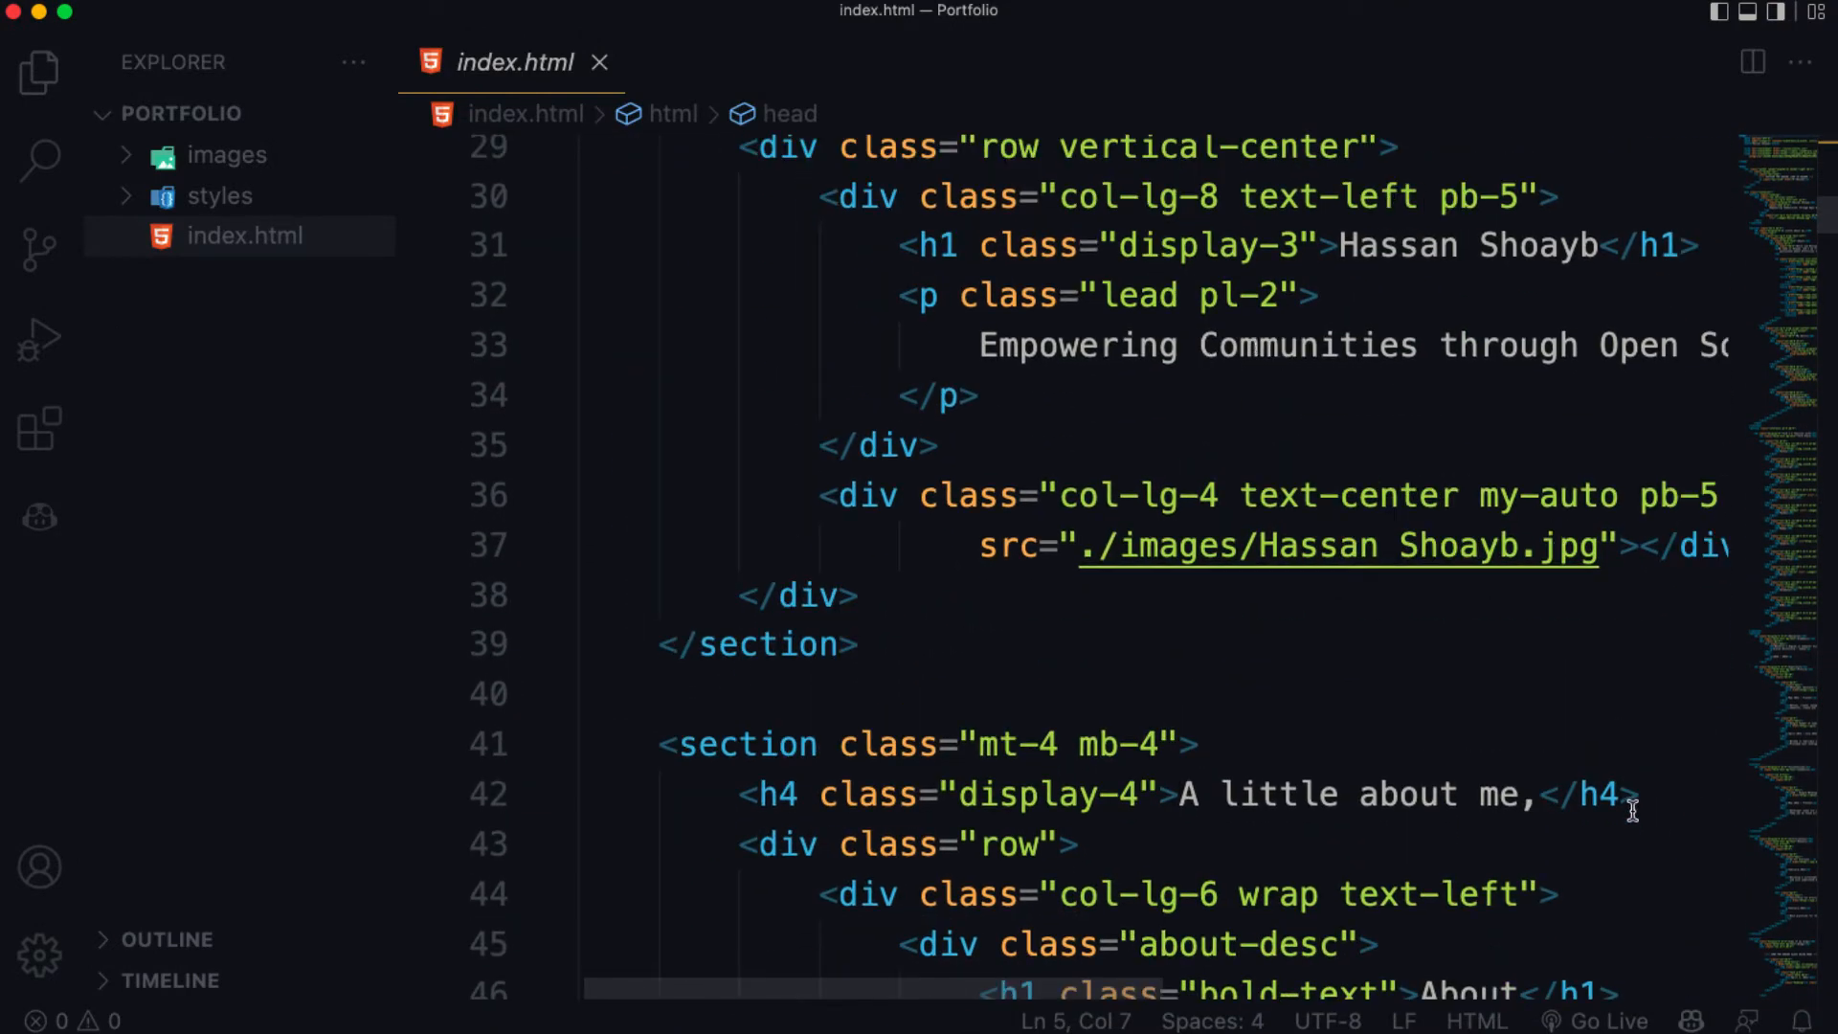
{"action": "left_click", "coordinate": [1591, 1023]}
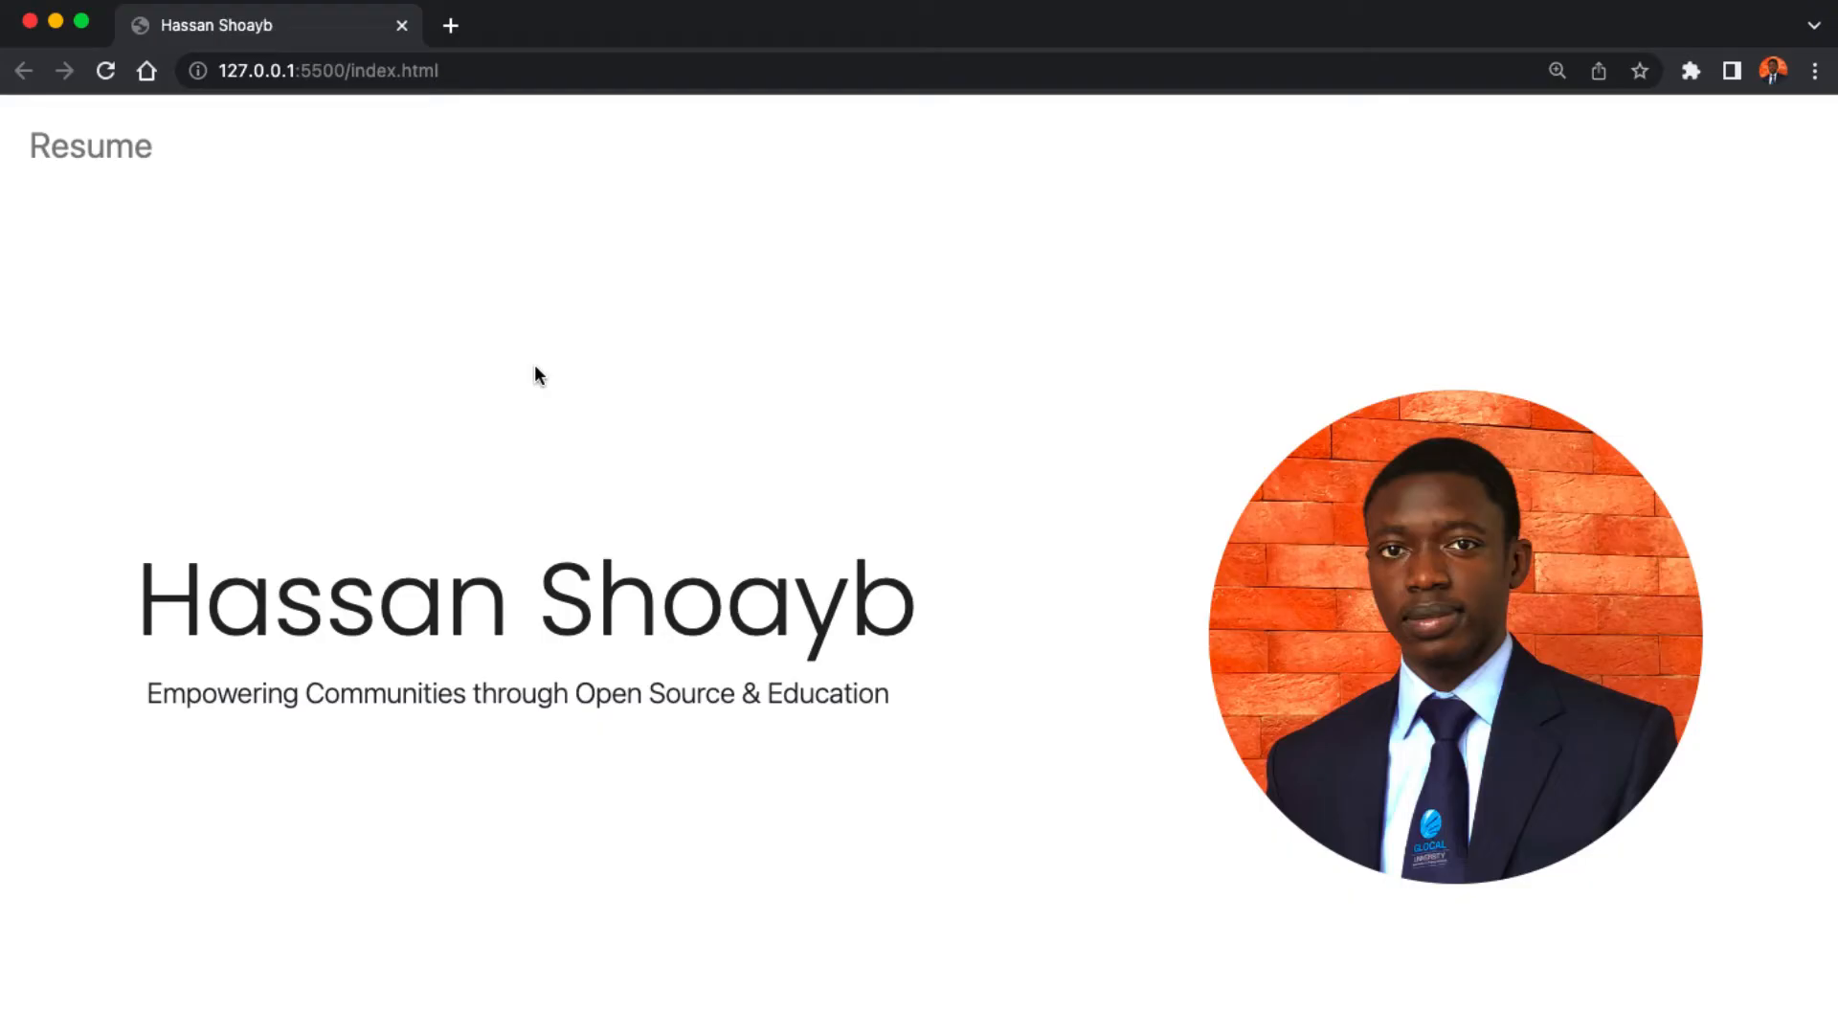
- Scroll down and back up through the local portfolio preview at 127.0.0.1:5500
{"action": "scroll", "coordinate": [535, 366], "scroll_direction": "down", "scroll_amount": 15}
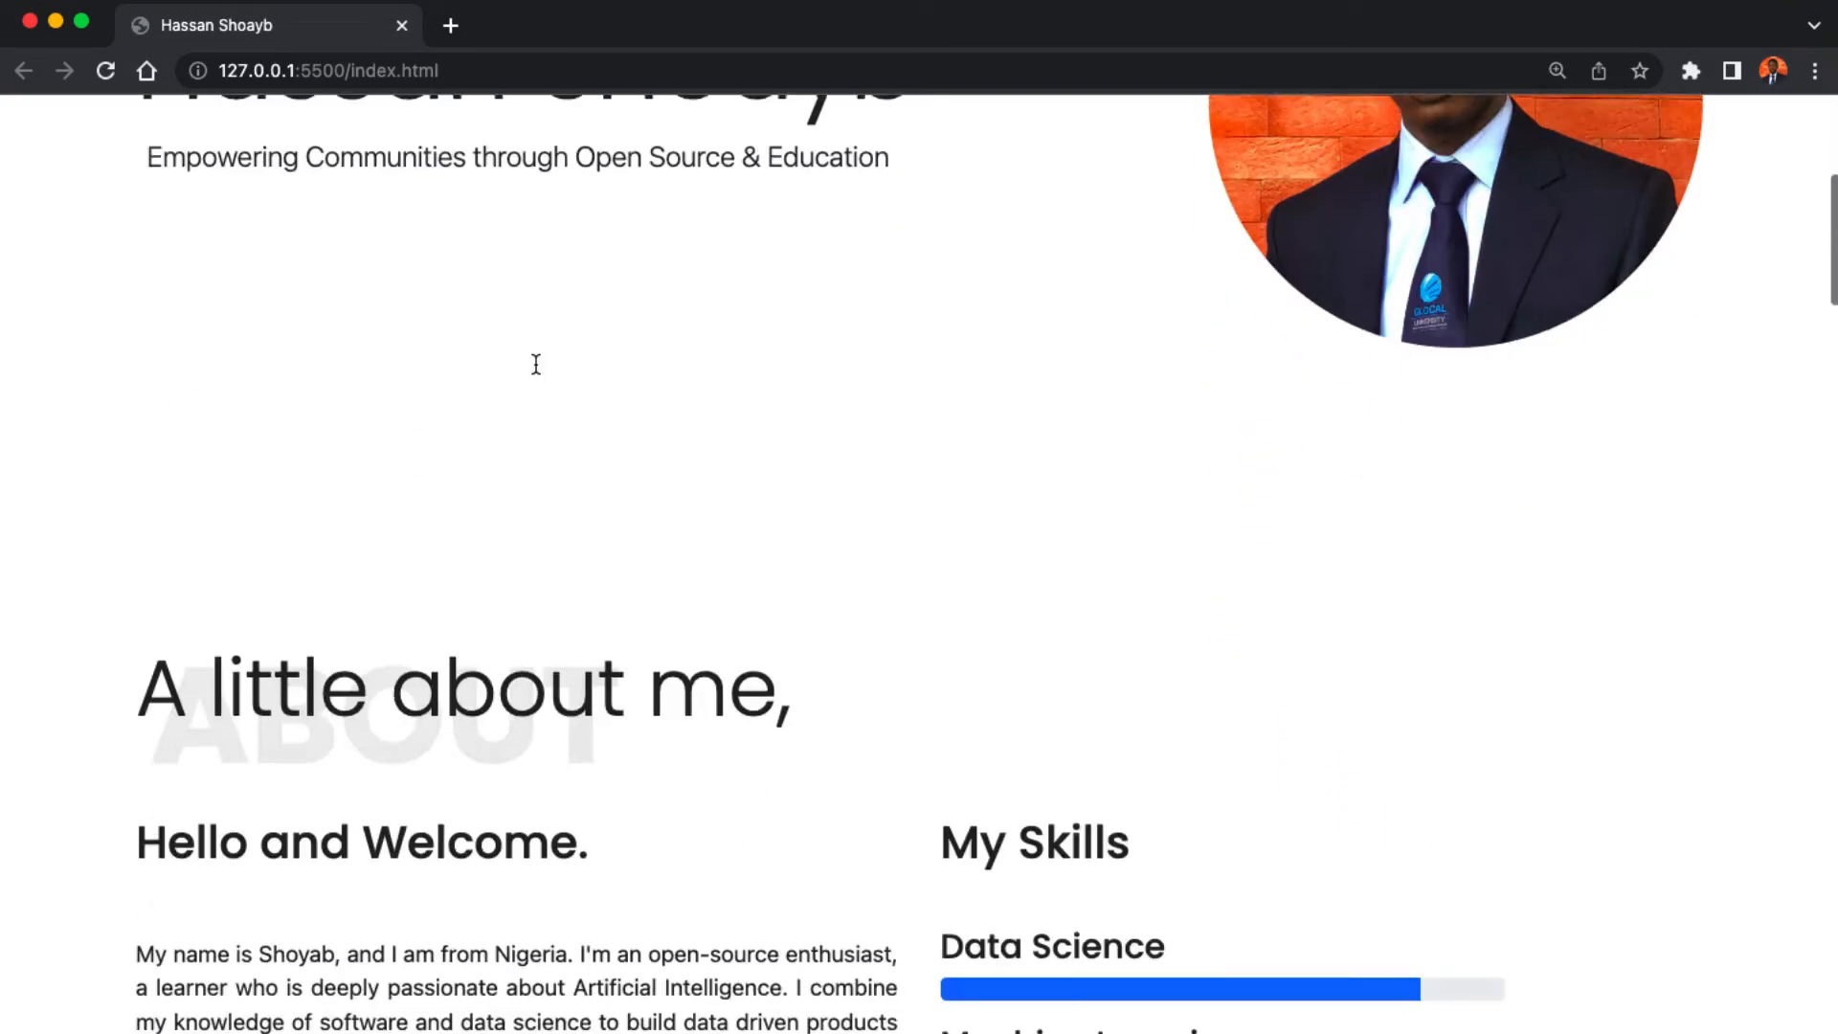
{"action": "scroll", "coordinate": [535, 364], "scroll_direction": "down", "scroll_amount": 20}
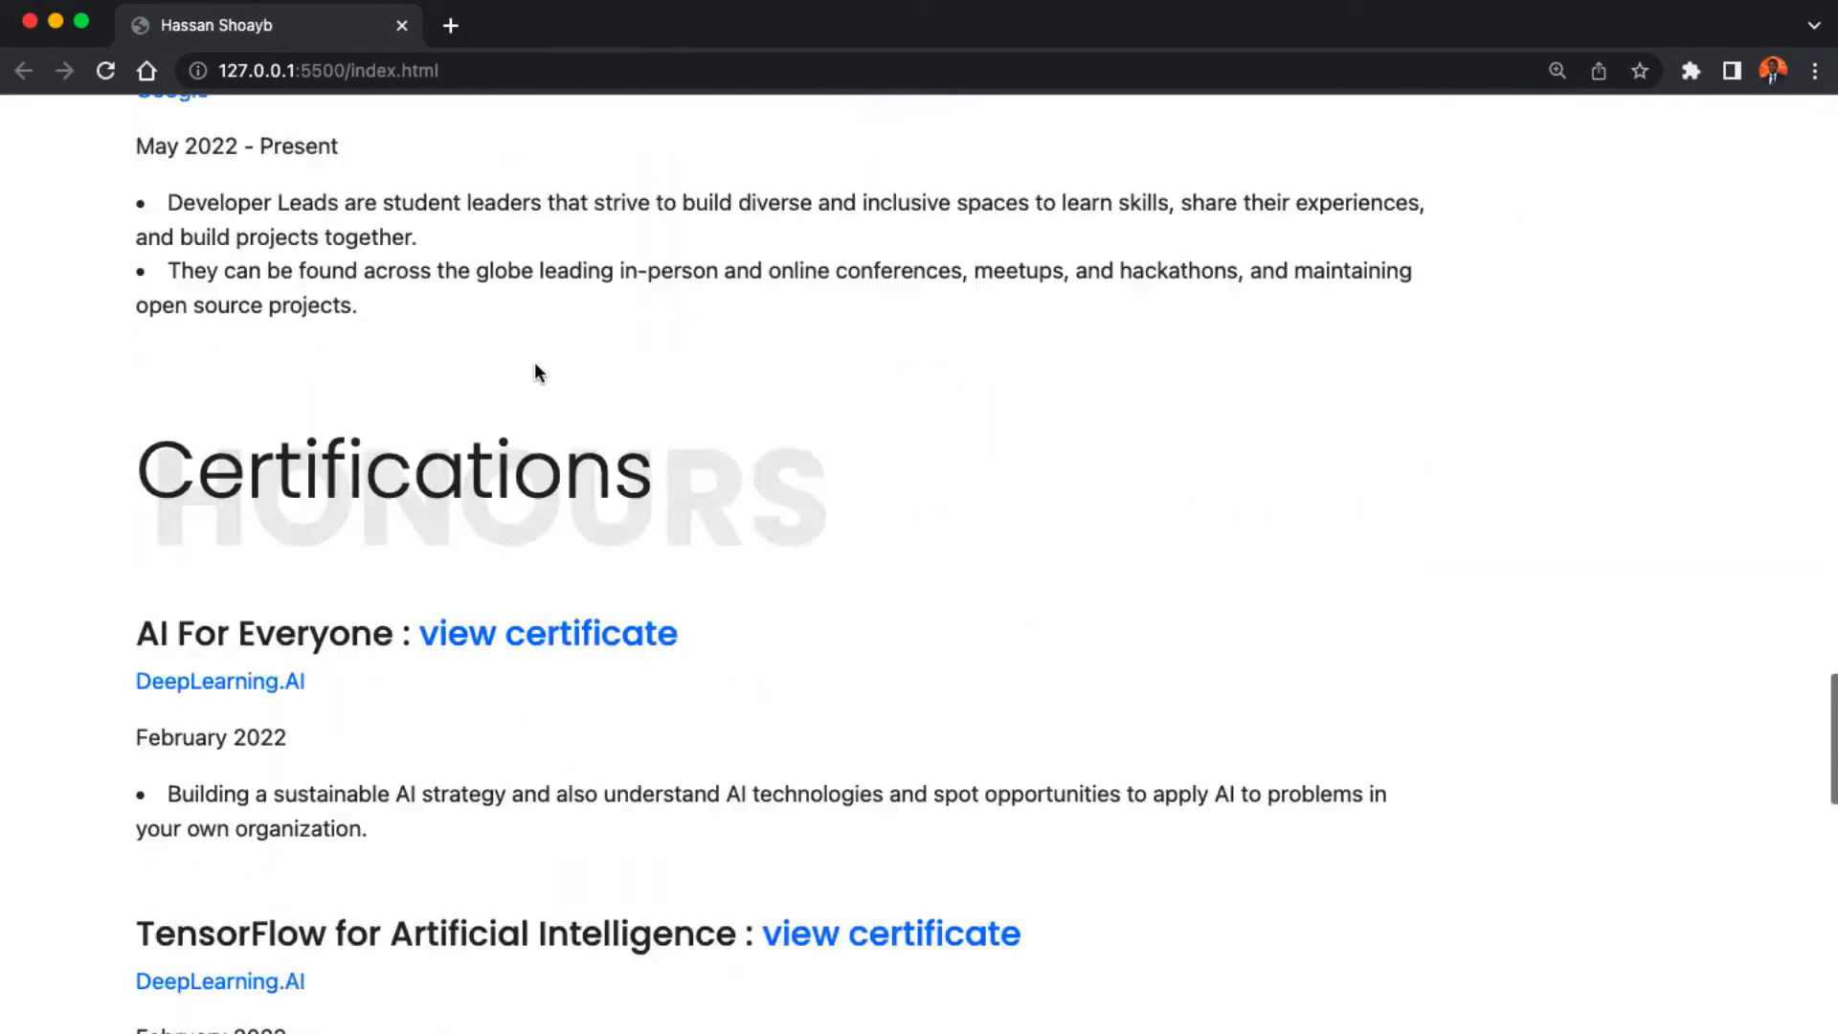
{"action": "scroll", "coordinate": [535, 372], "scroll_direction": "up", "scroll_amount": 20}
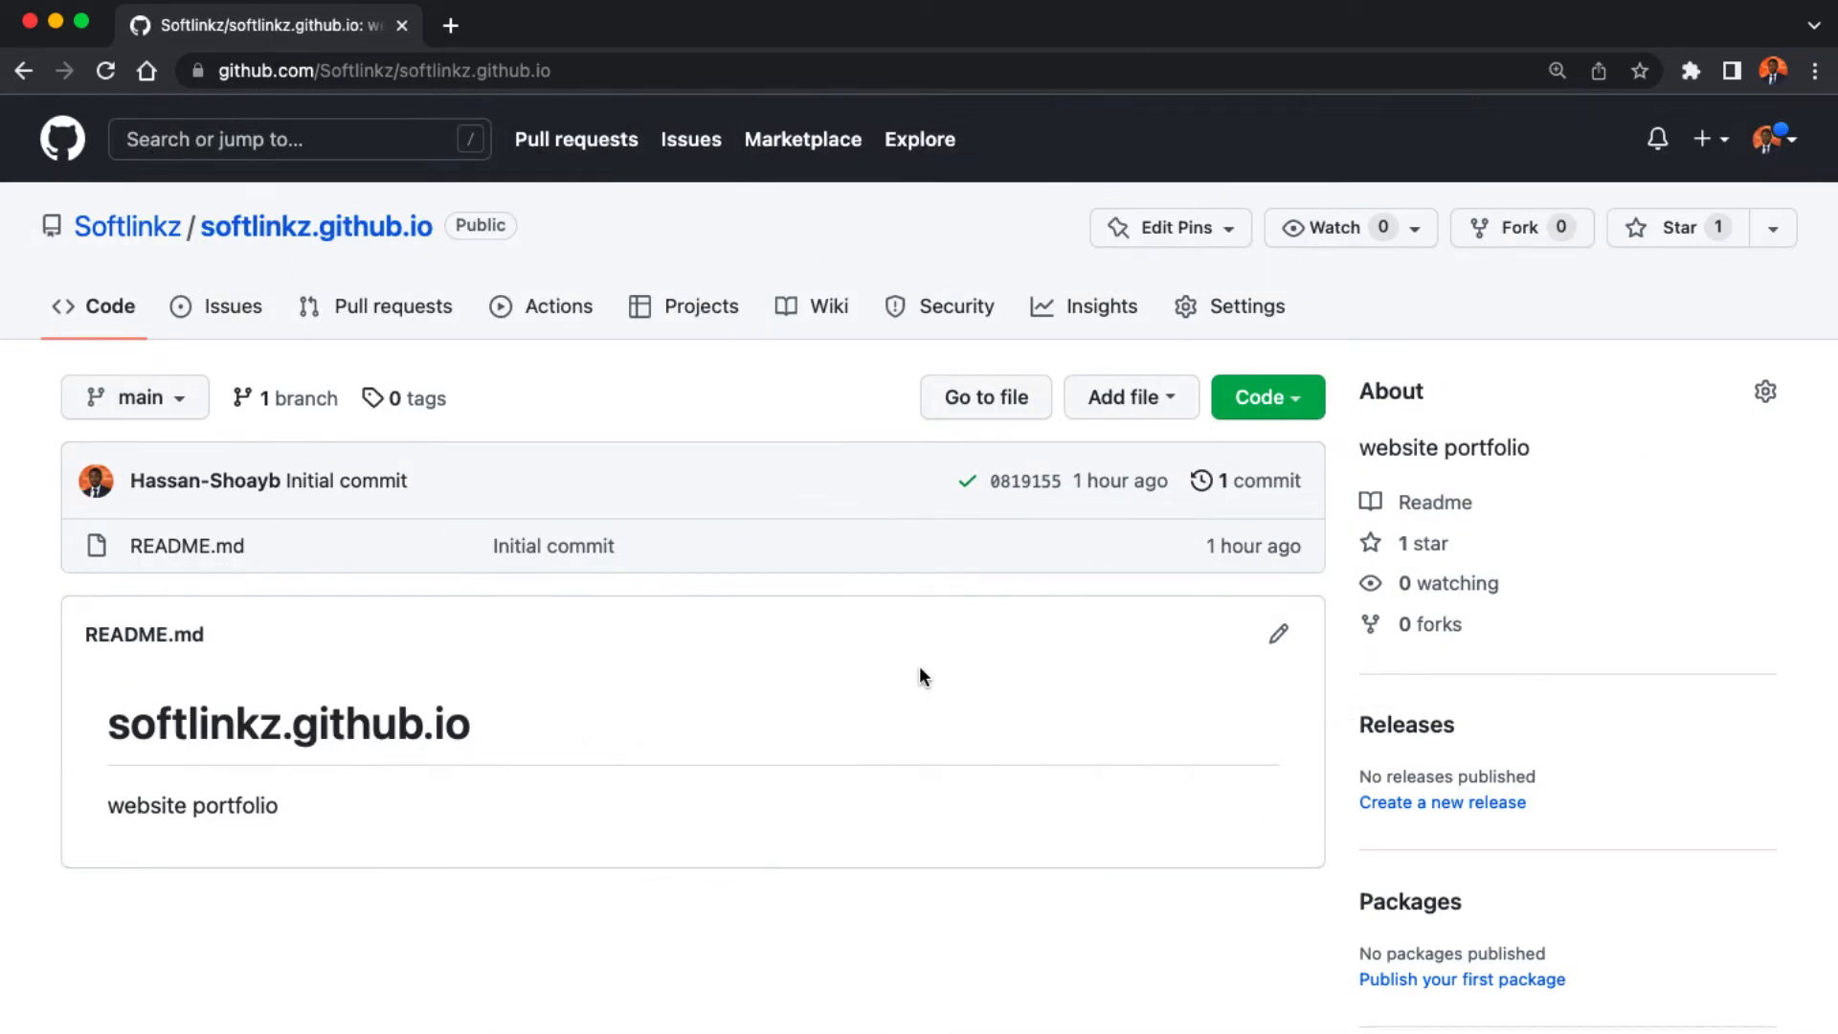
- Choose Upload files from the repository's Add file menu
{"action": "left_click", "coordinate": [1124, 406]}
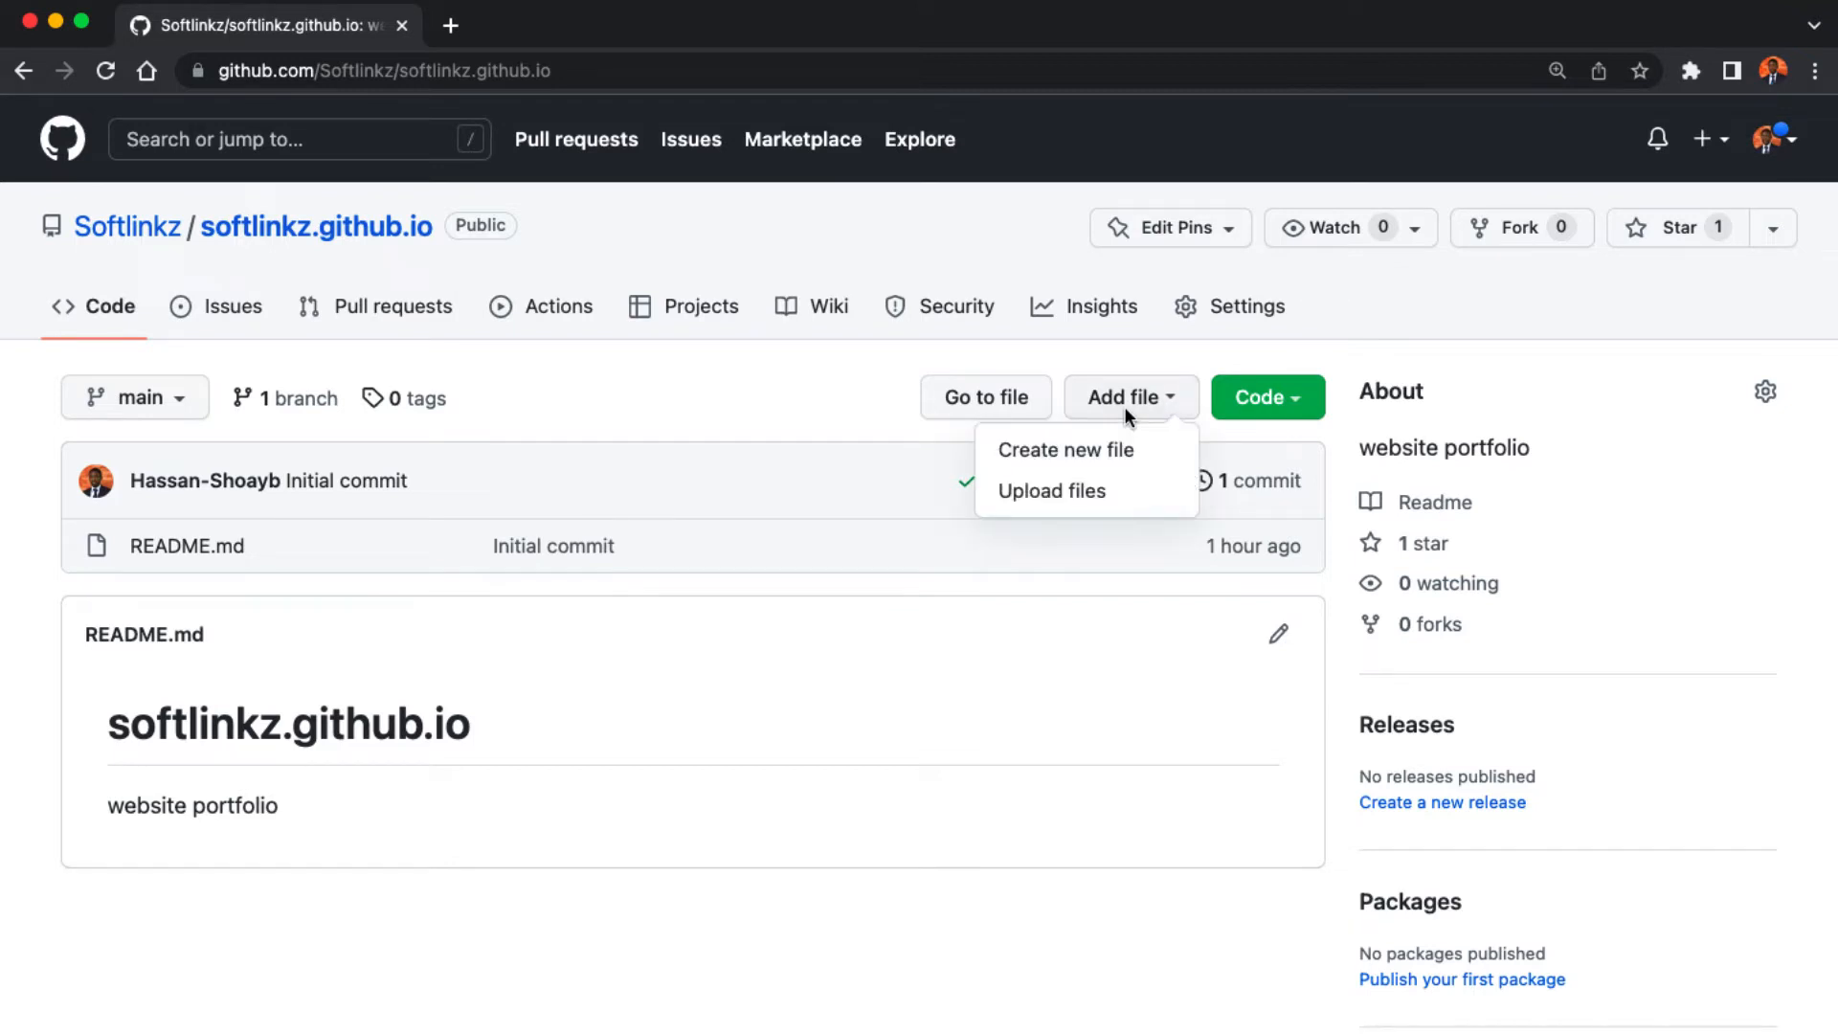
{"action": "left_click", "coordinate": [1093, 491]}
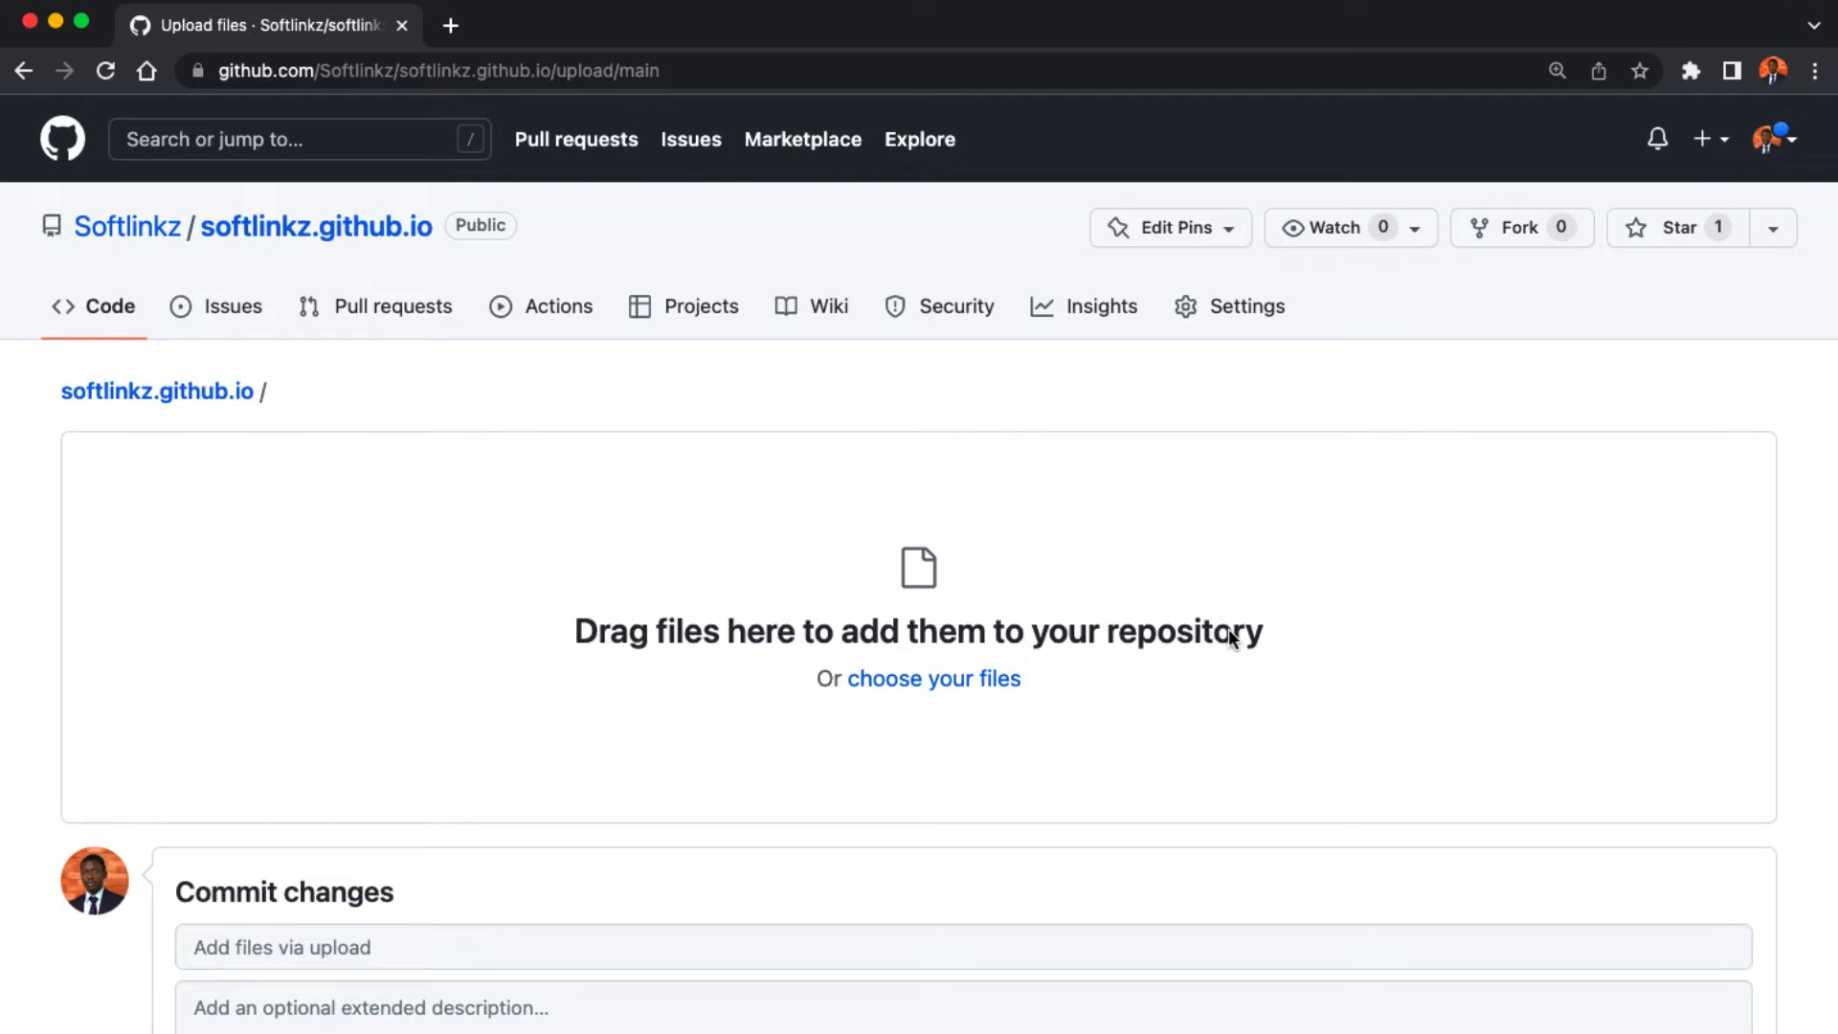
- Drag the images, styles and index.html from the Portfolio folder onto the upload area
{"action": "key", "text": "super+Tab"}
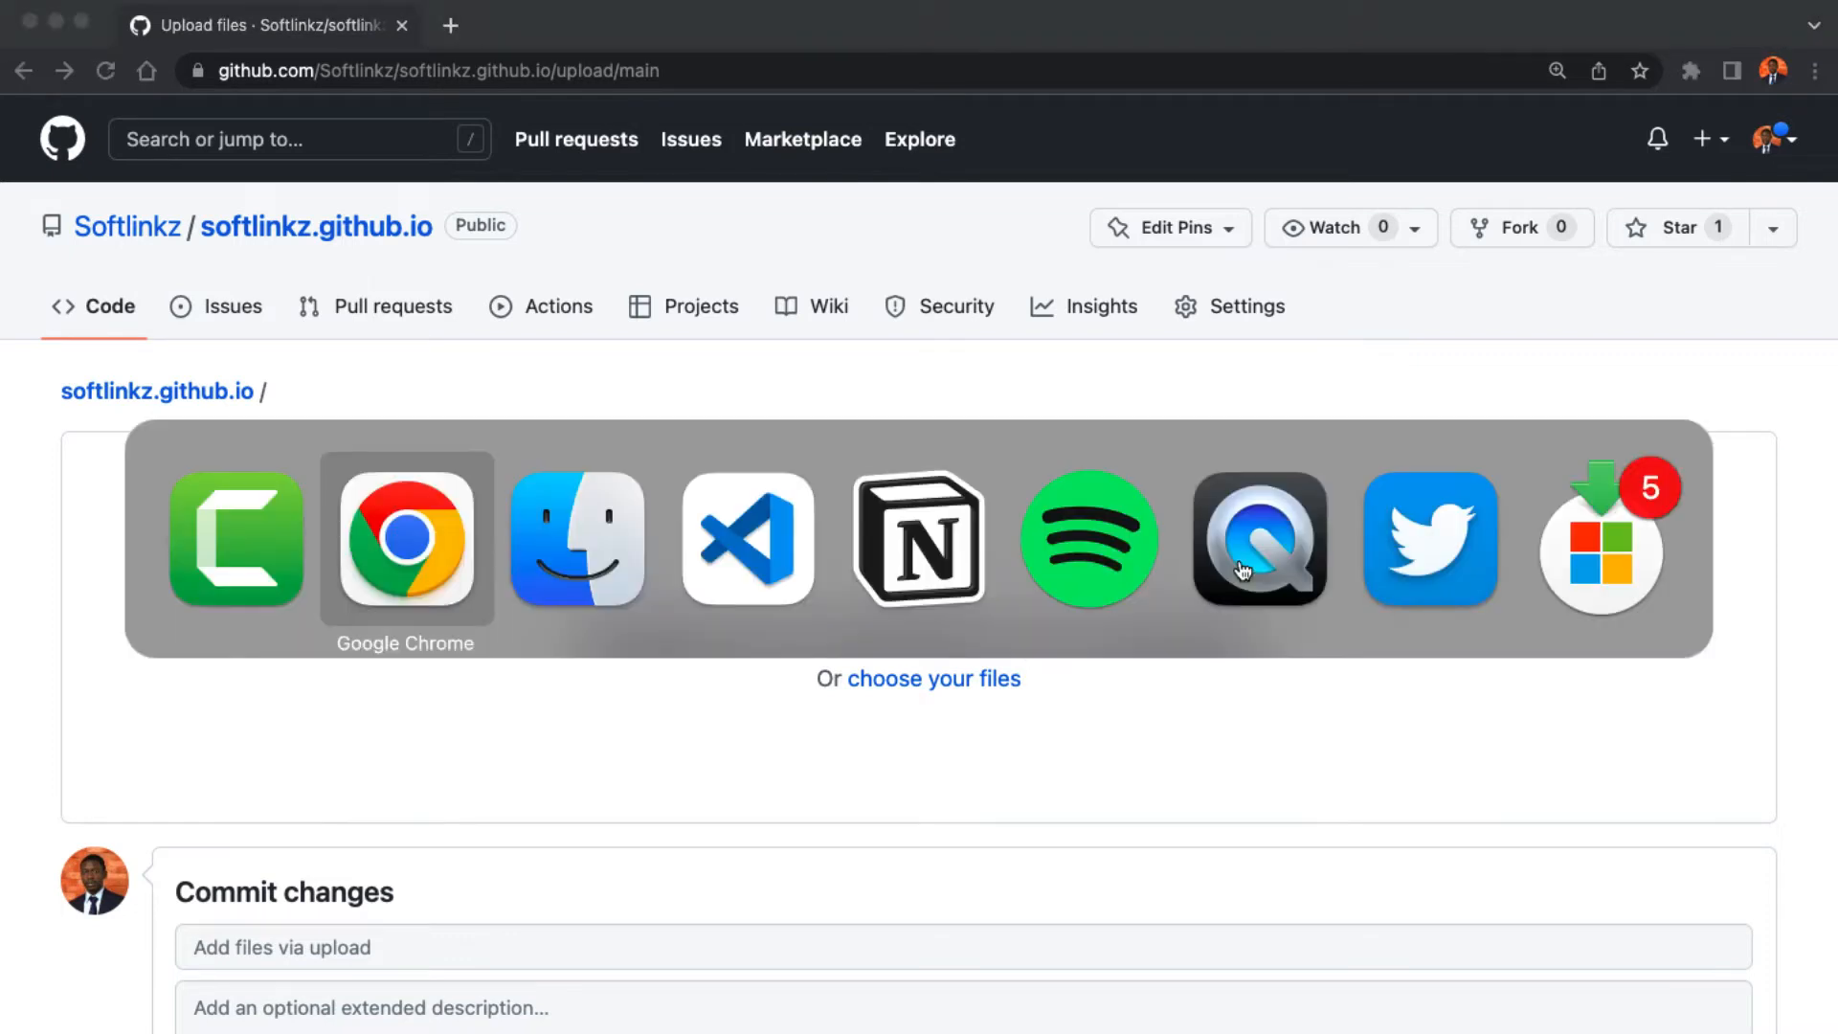
{"action": "key", "text": "super+Tab"}
{"action": "left_click_drag", "start_coordinate": [1354, 636], "coordinate": [798, 634]}
- Commit the upload to main with the description 'uploaded website files'
{"action": "scroll", "coordinate": [799, 631], "scroll_direction": "down", "scroll_amount": 3}
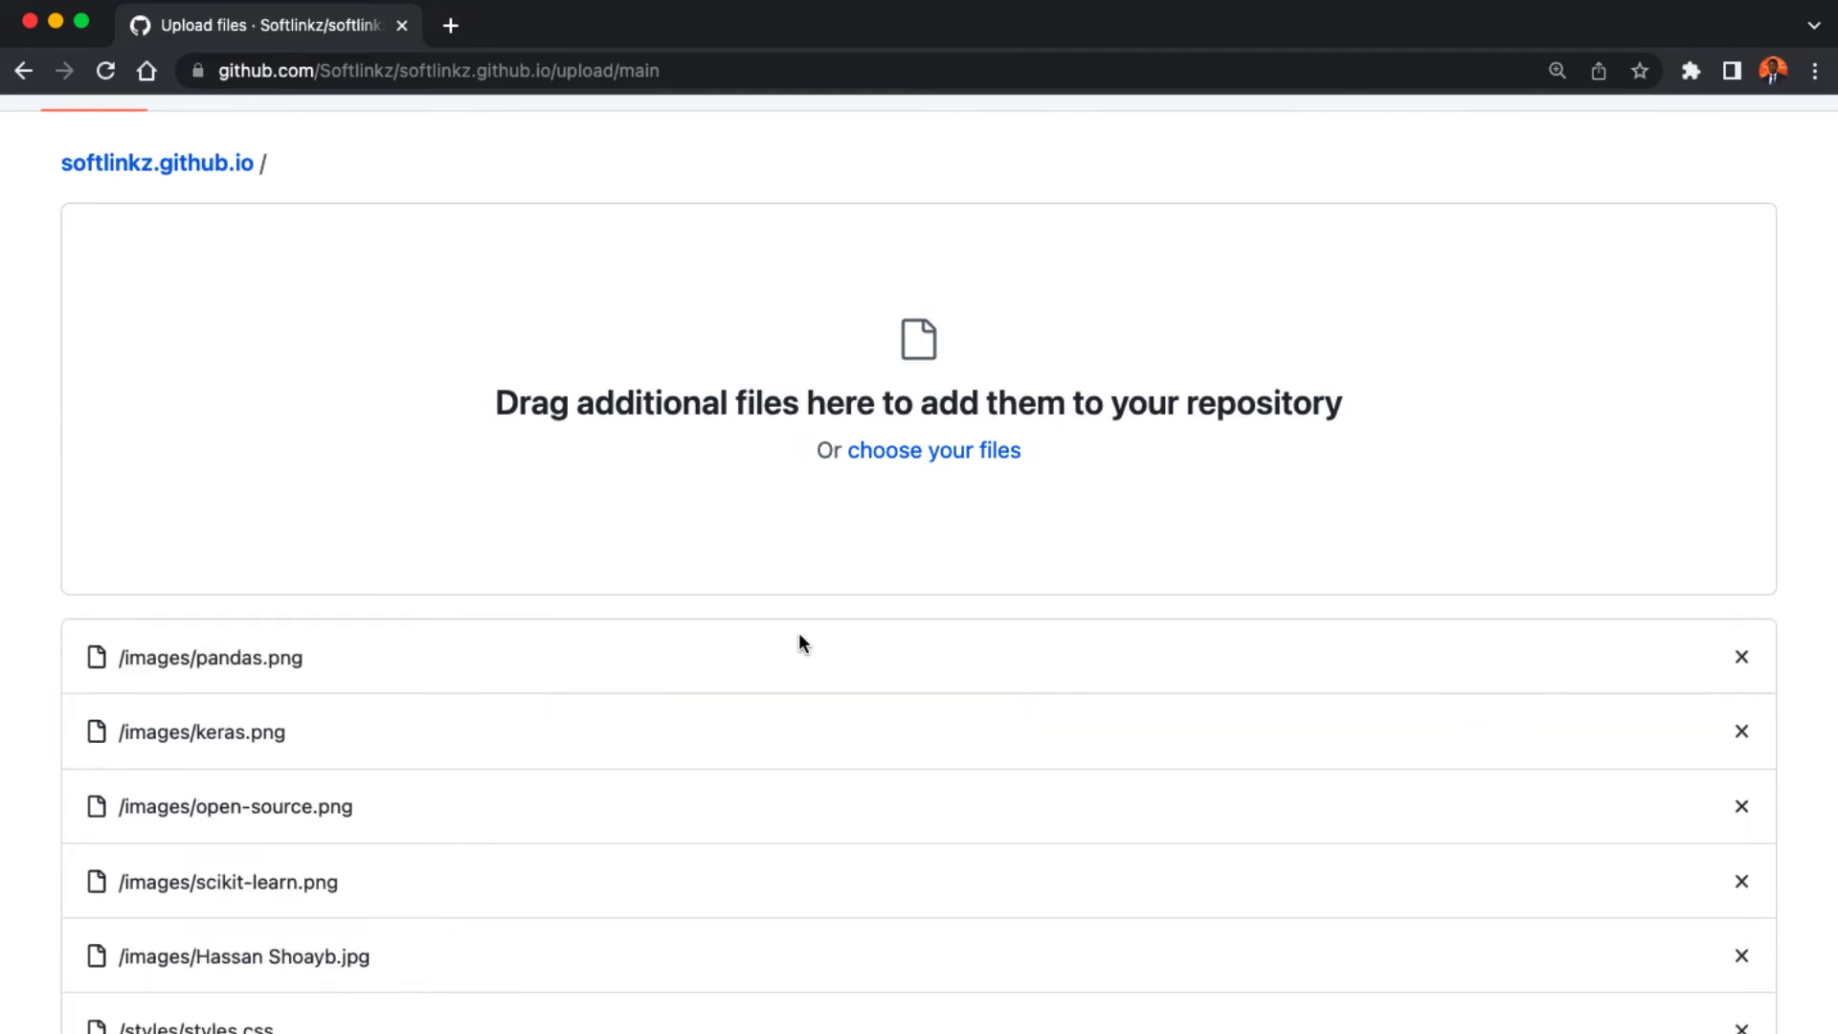
{"action": "scroll", "coordinate": [799, 635], "scroll_direction": "down", "scroll_amount": 3}
{"action": "scroll", "coordinate": [998, 751], "scroll_direction": "down", "scroll_amount": 5}
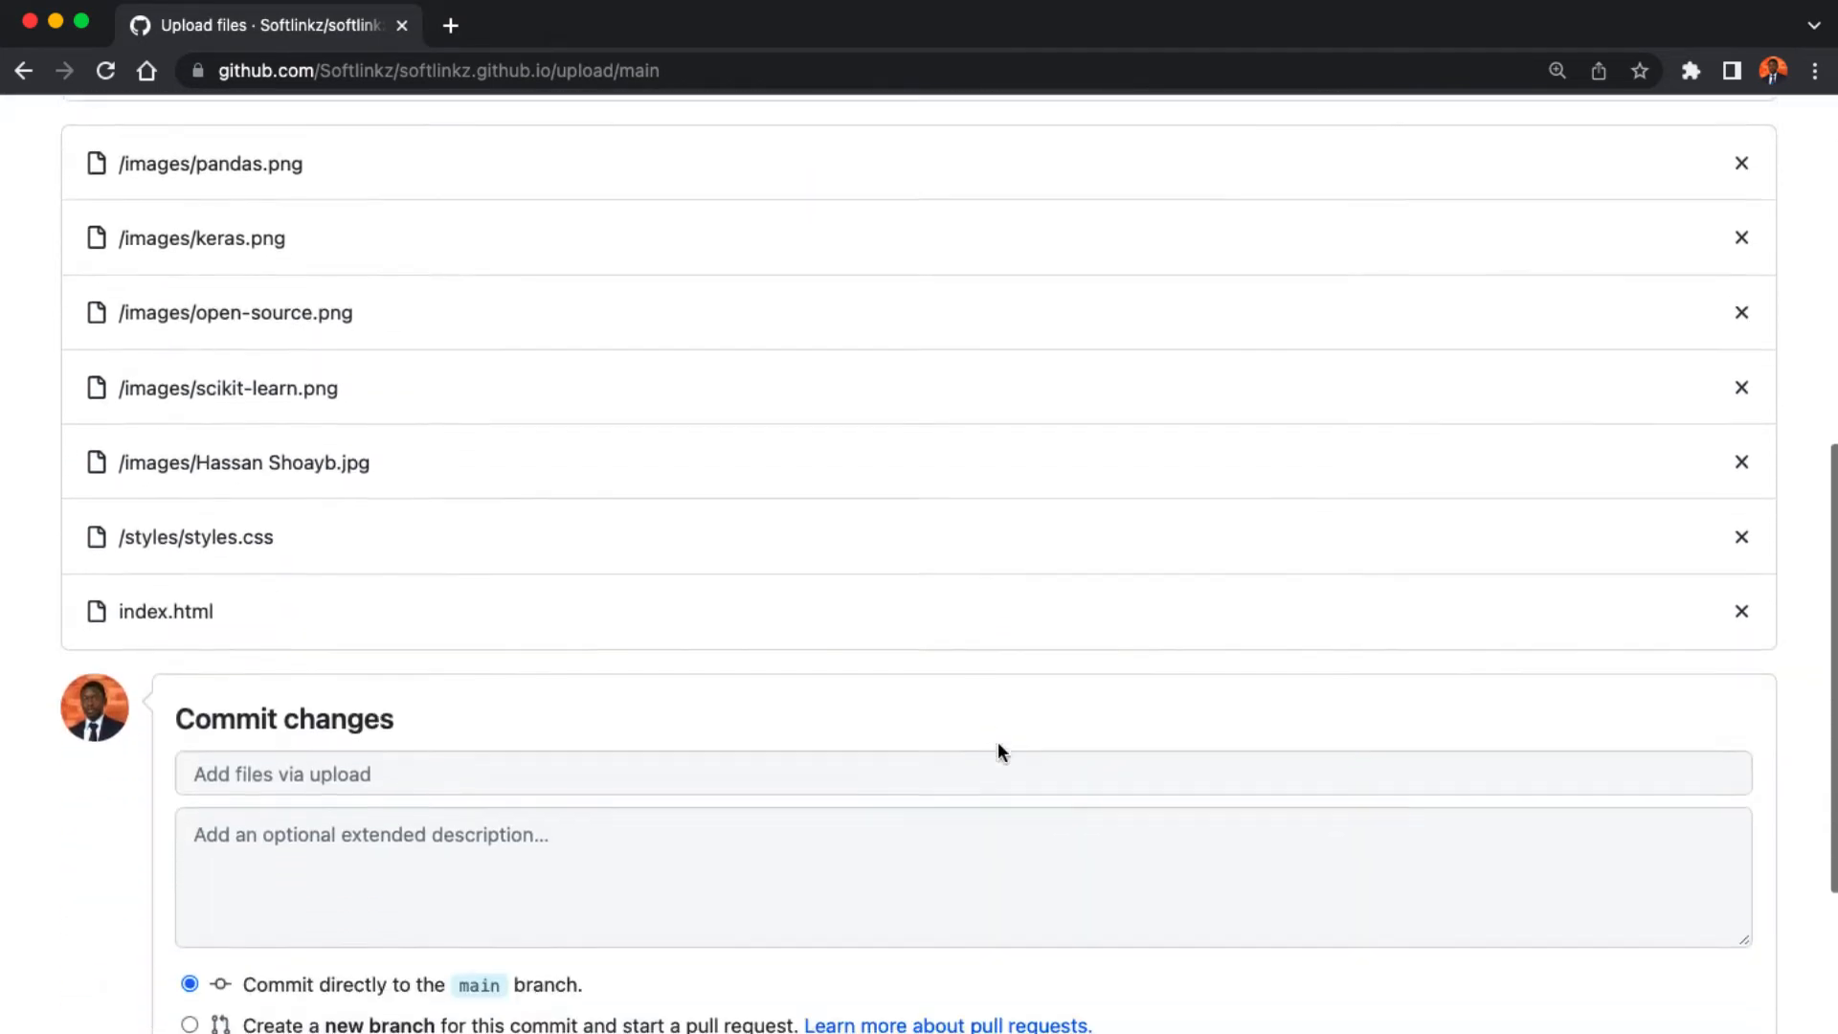
{"action": "left_click", "coordinate": [745, 699]}
{"action": "type", "text": "uploaded website files"}
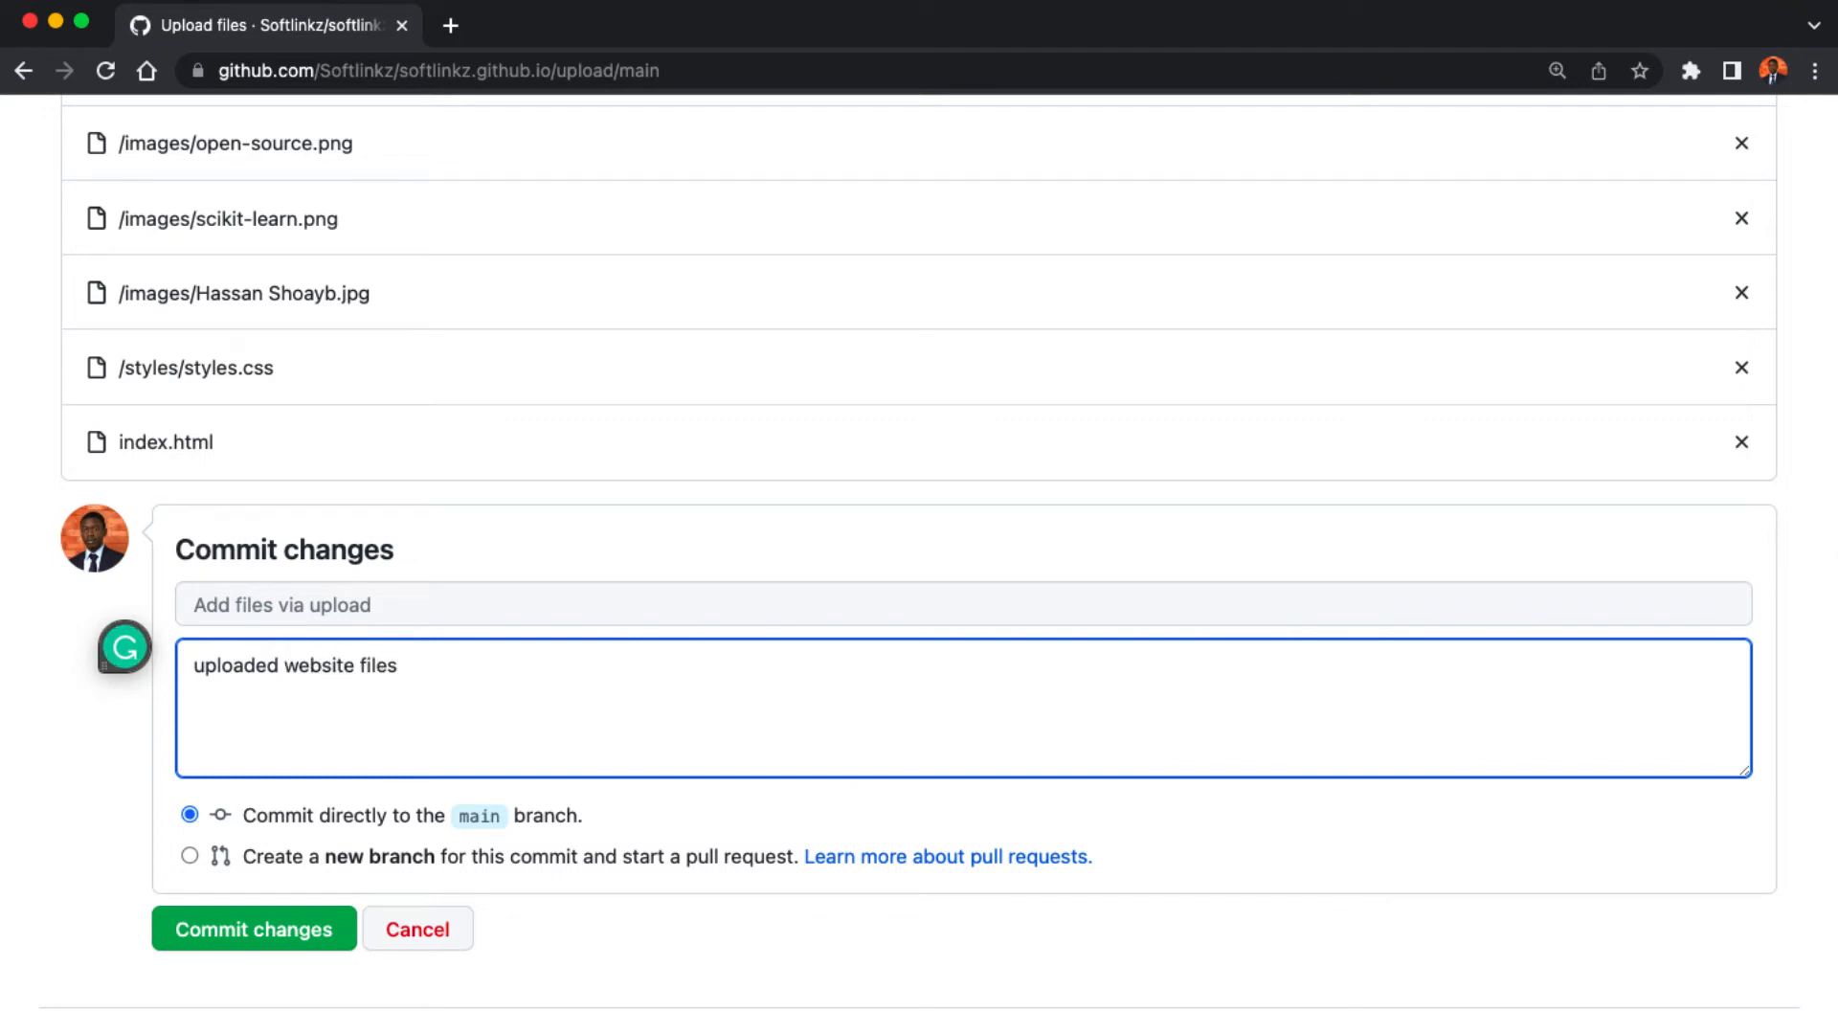
{"action": "left_click", "coordinate": [264, 928]}
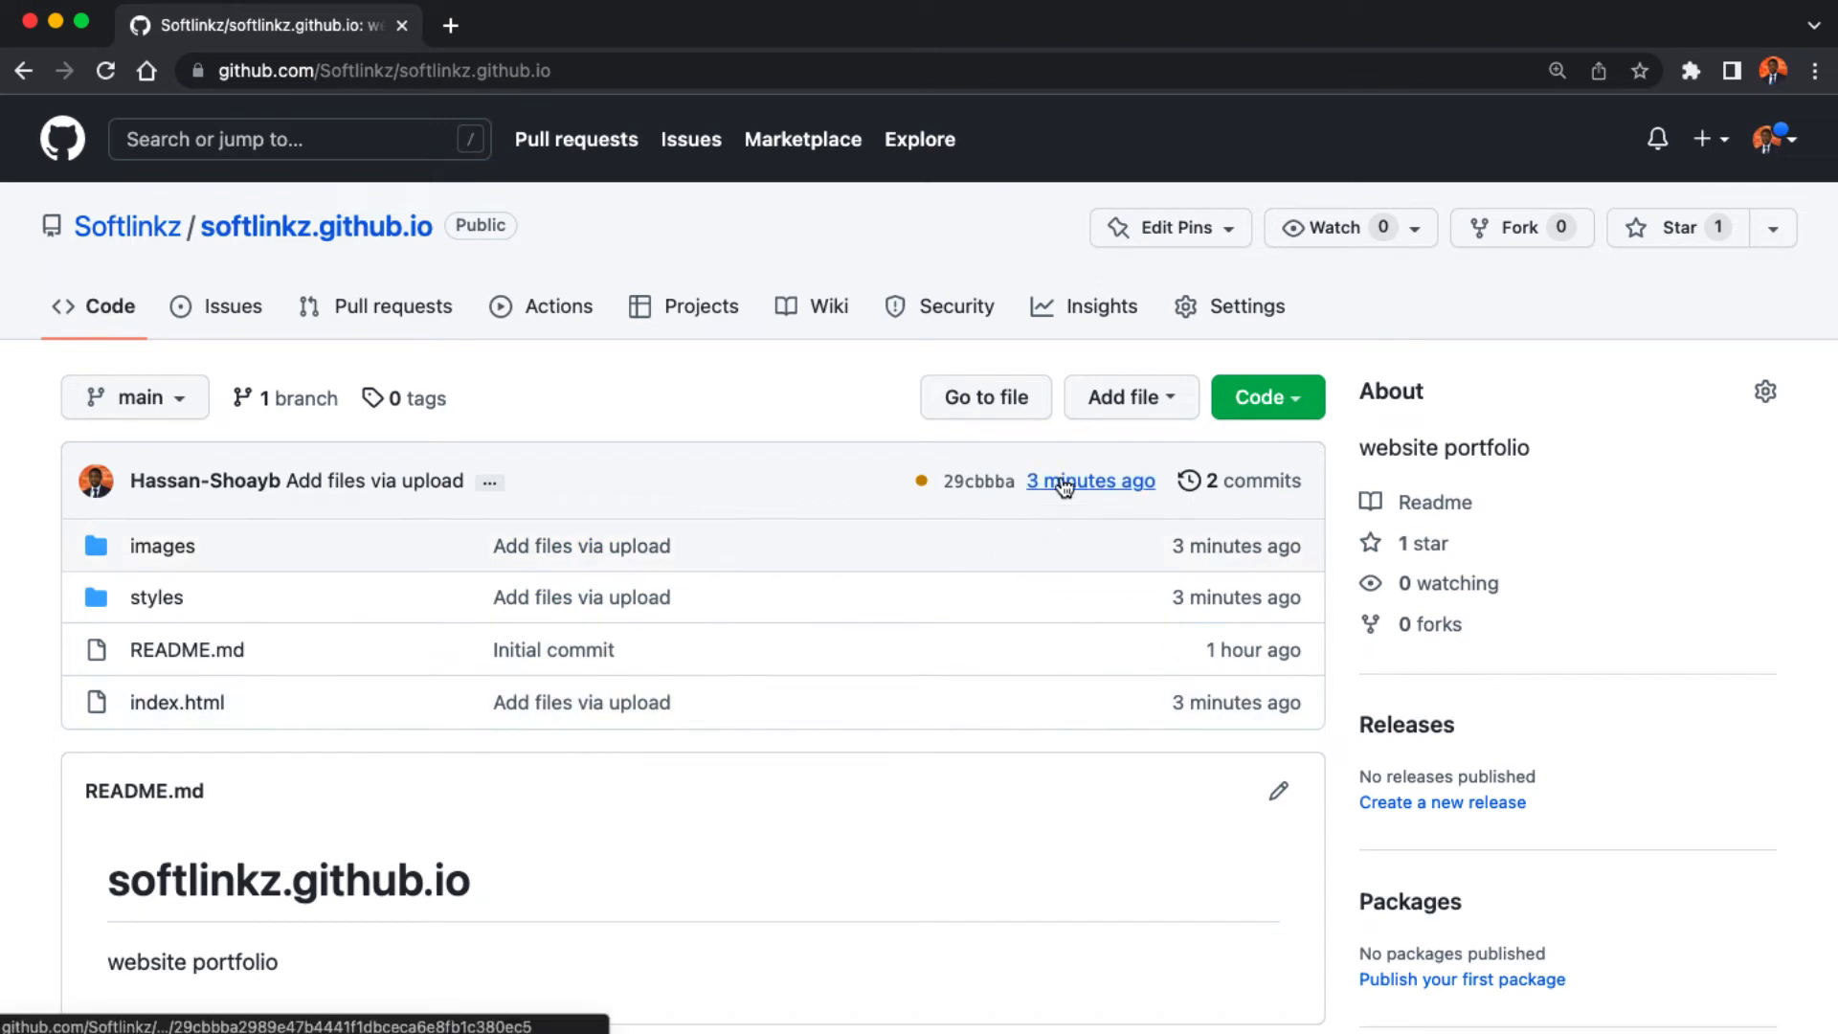
- Go to the repository's Pages settings and check the published-site notice
{"action": "left_click", "coordinate": [1211, 332]}
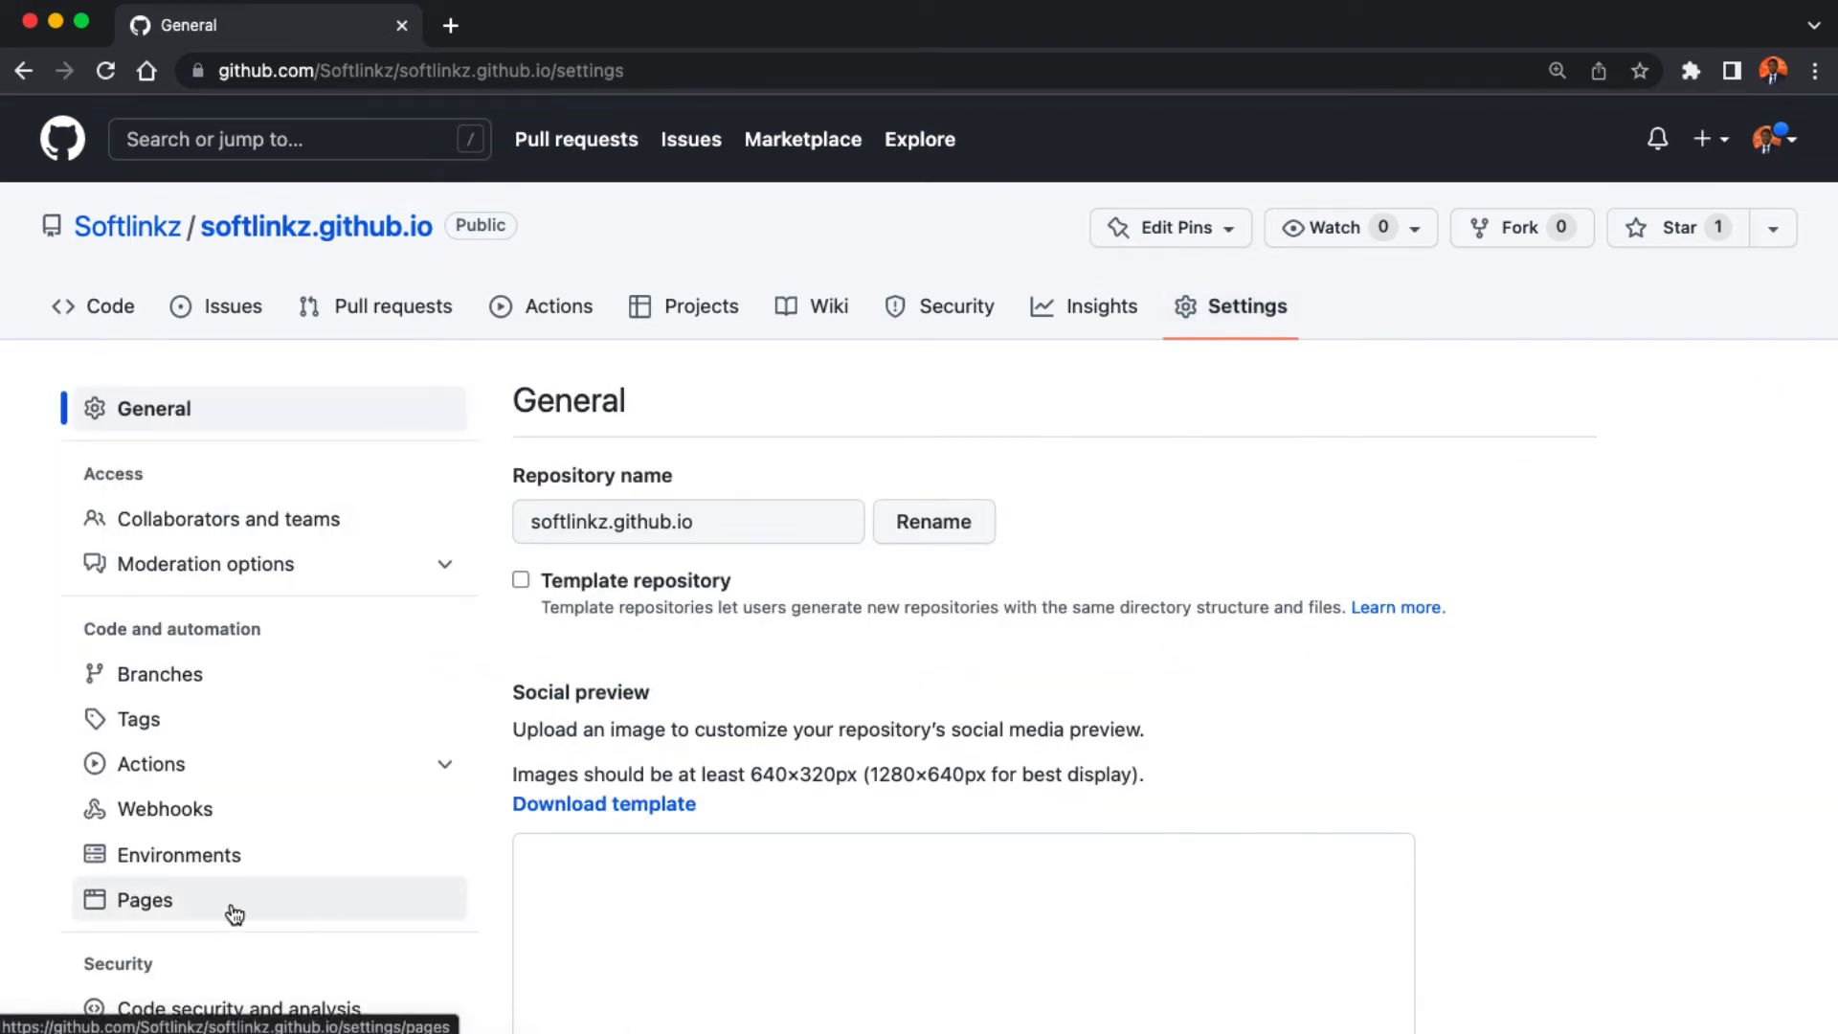
{"action": "left_click", "coordinate": [234, 915]}
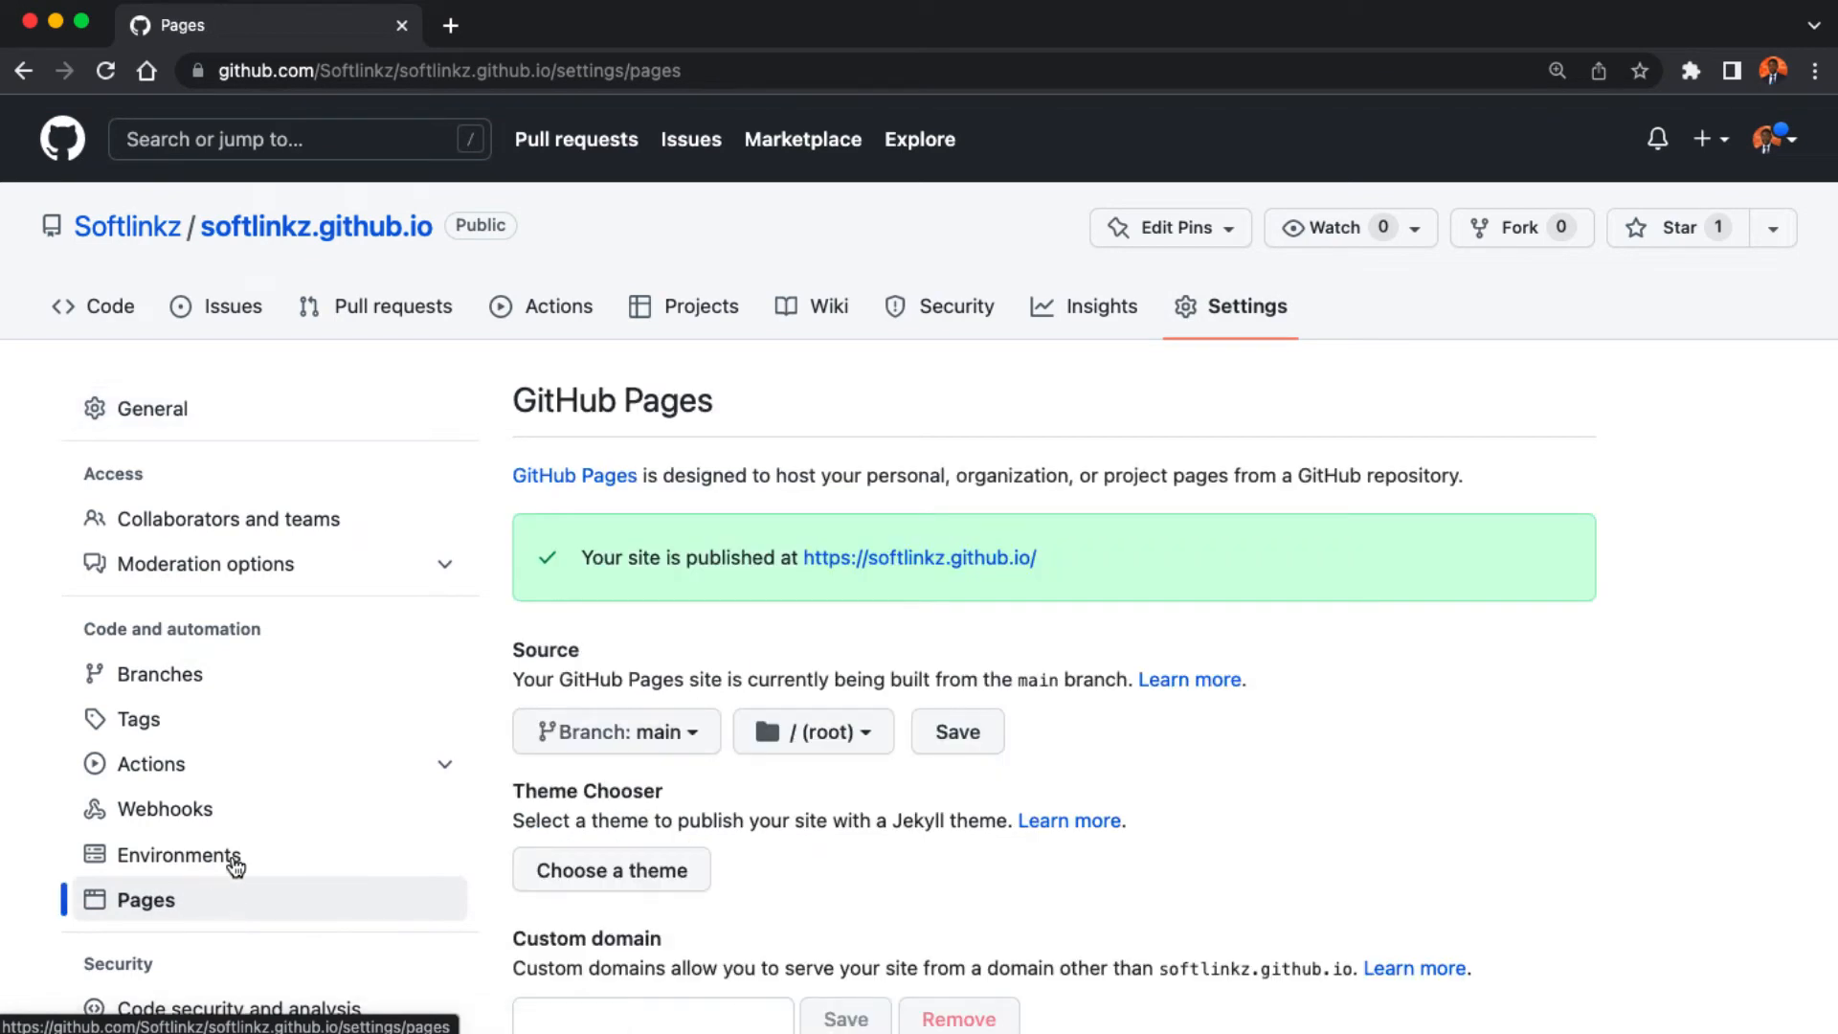
{"action": "left_click_drag", "start_coordinate": [582, 558], "coordinate": [920, 582]}
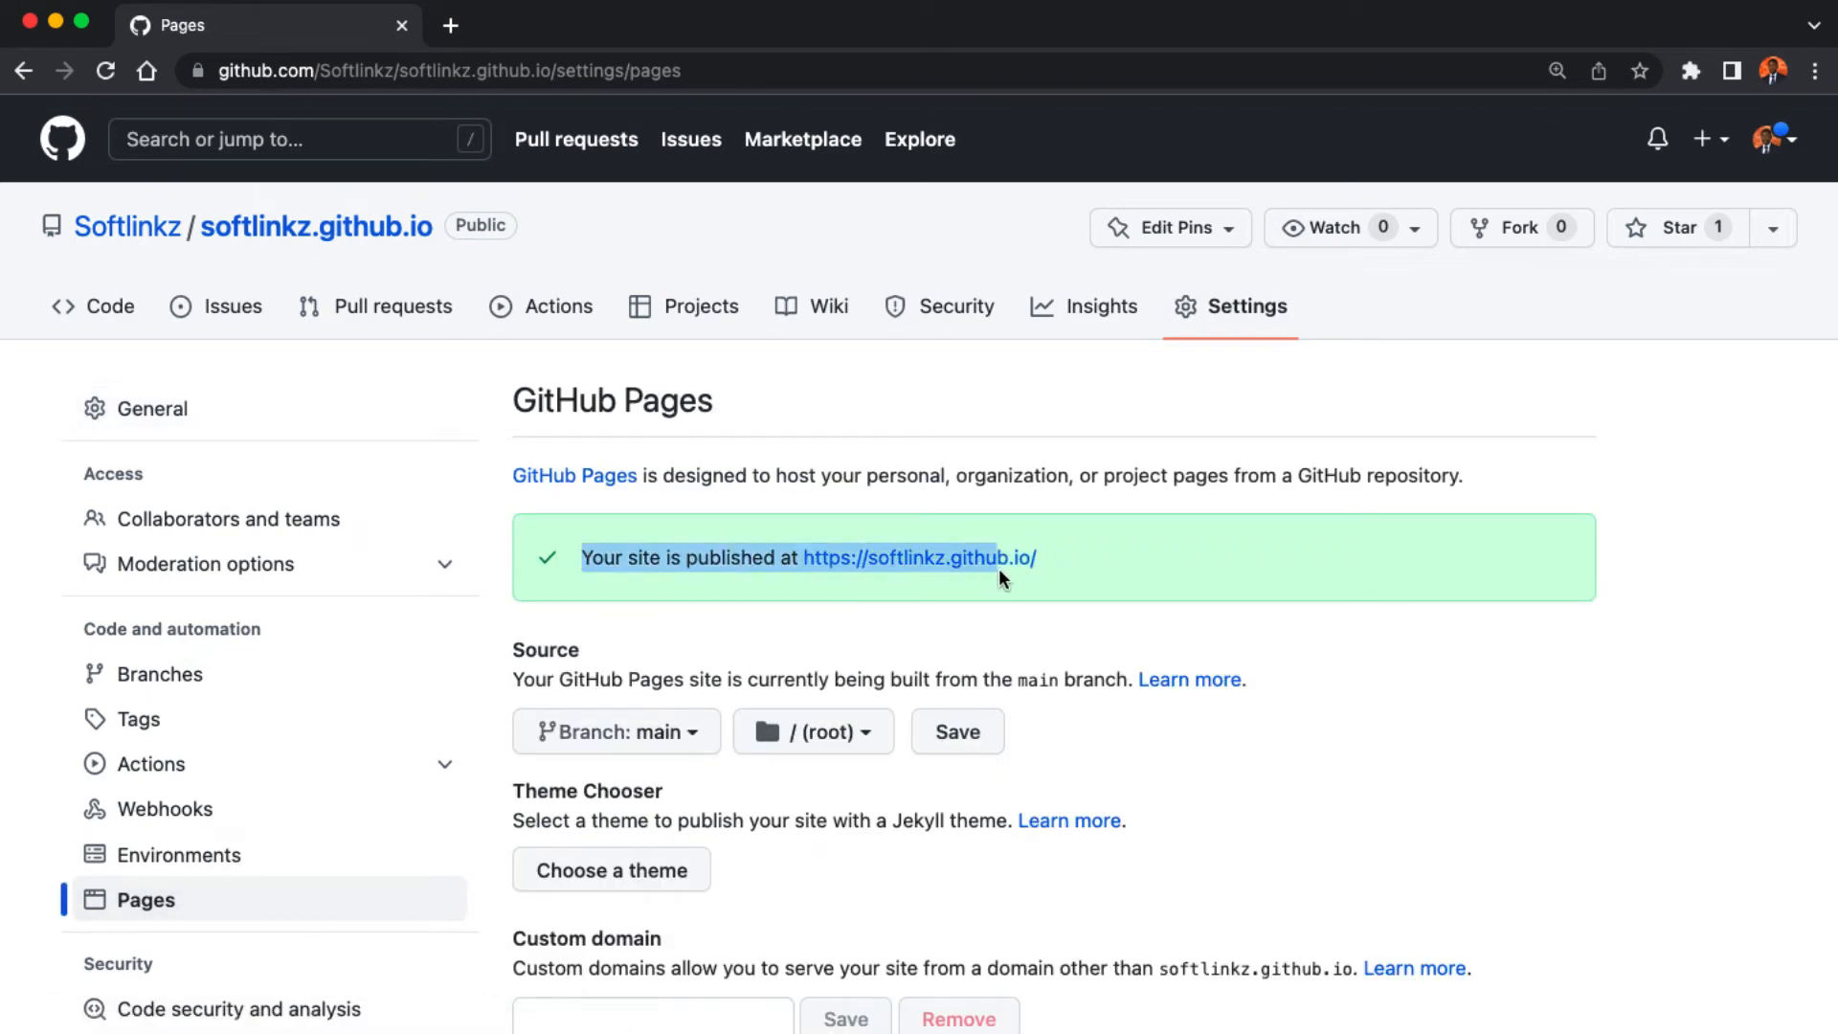
{"action": "left_click", "coordinate": [1088, 571]}
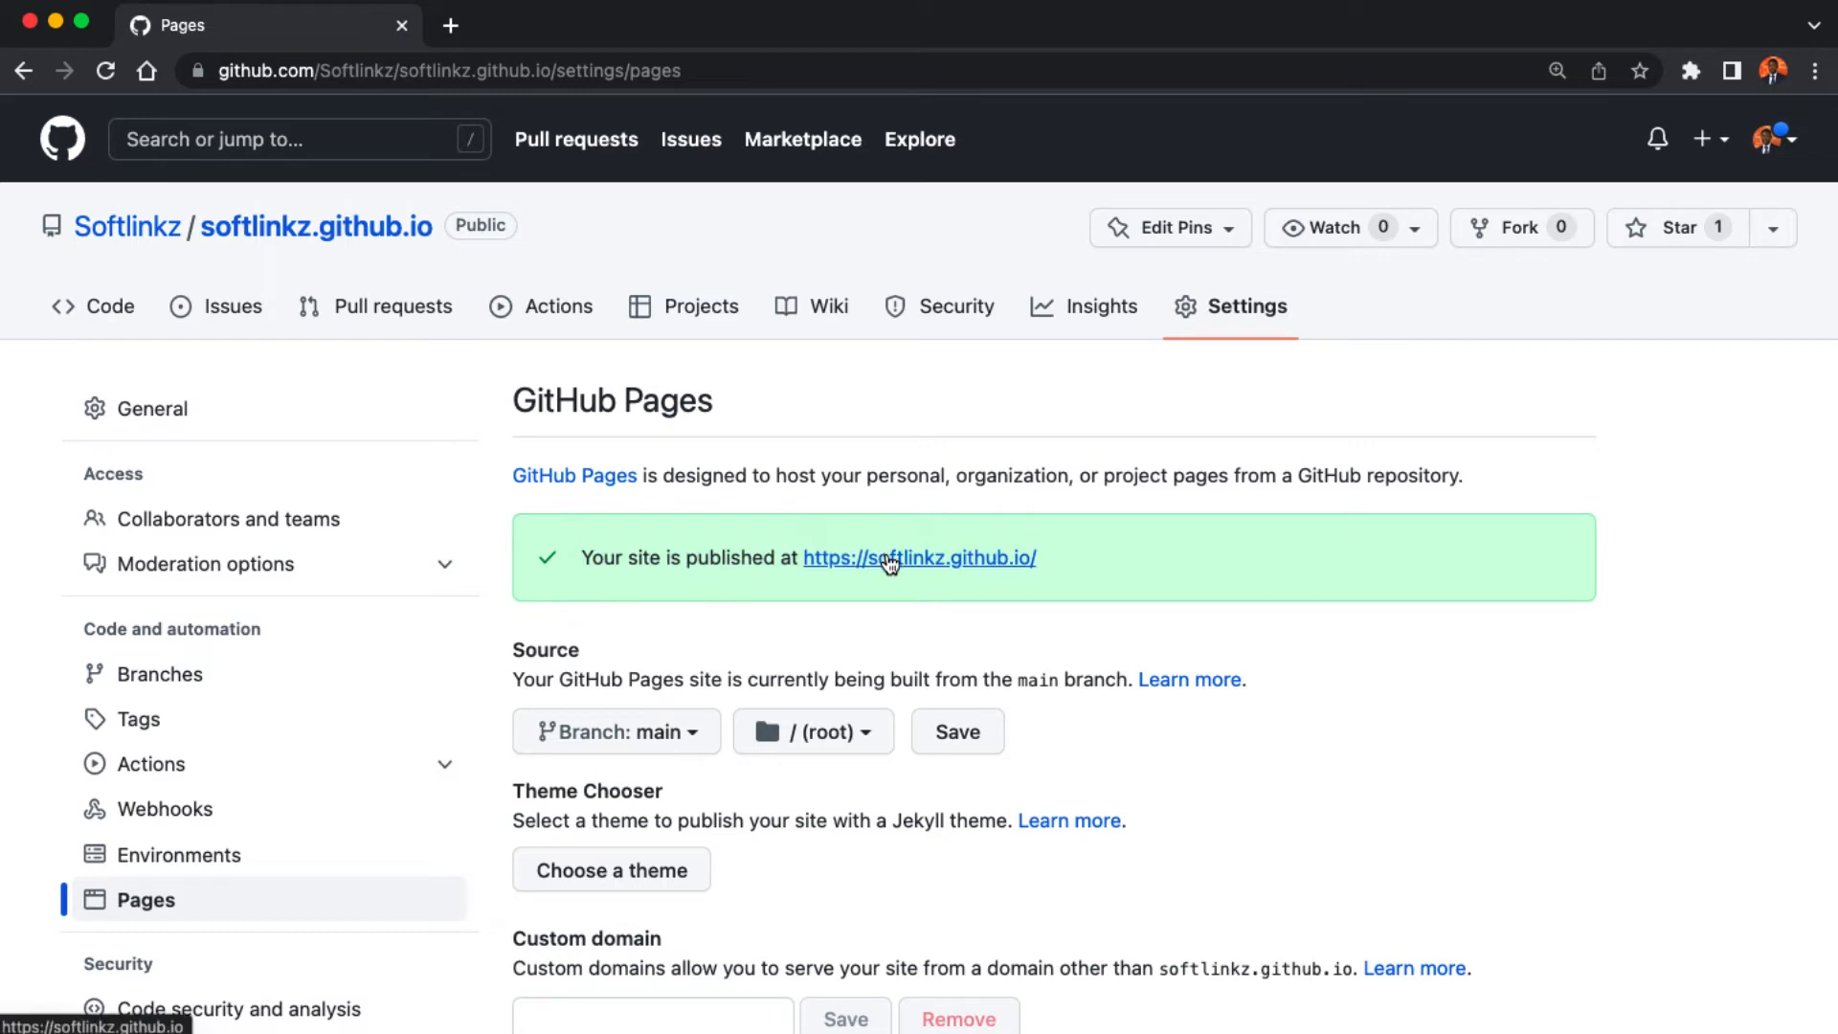
{"action": "right_click", "coordinate": [891, 563]}
{"action": "left_click", "coordinate": [957, 570]}
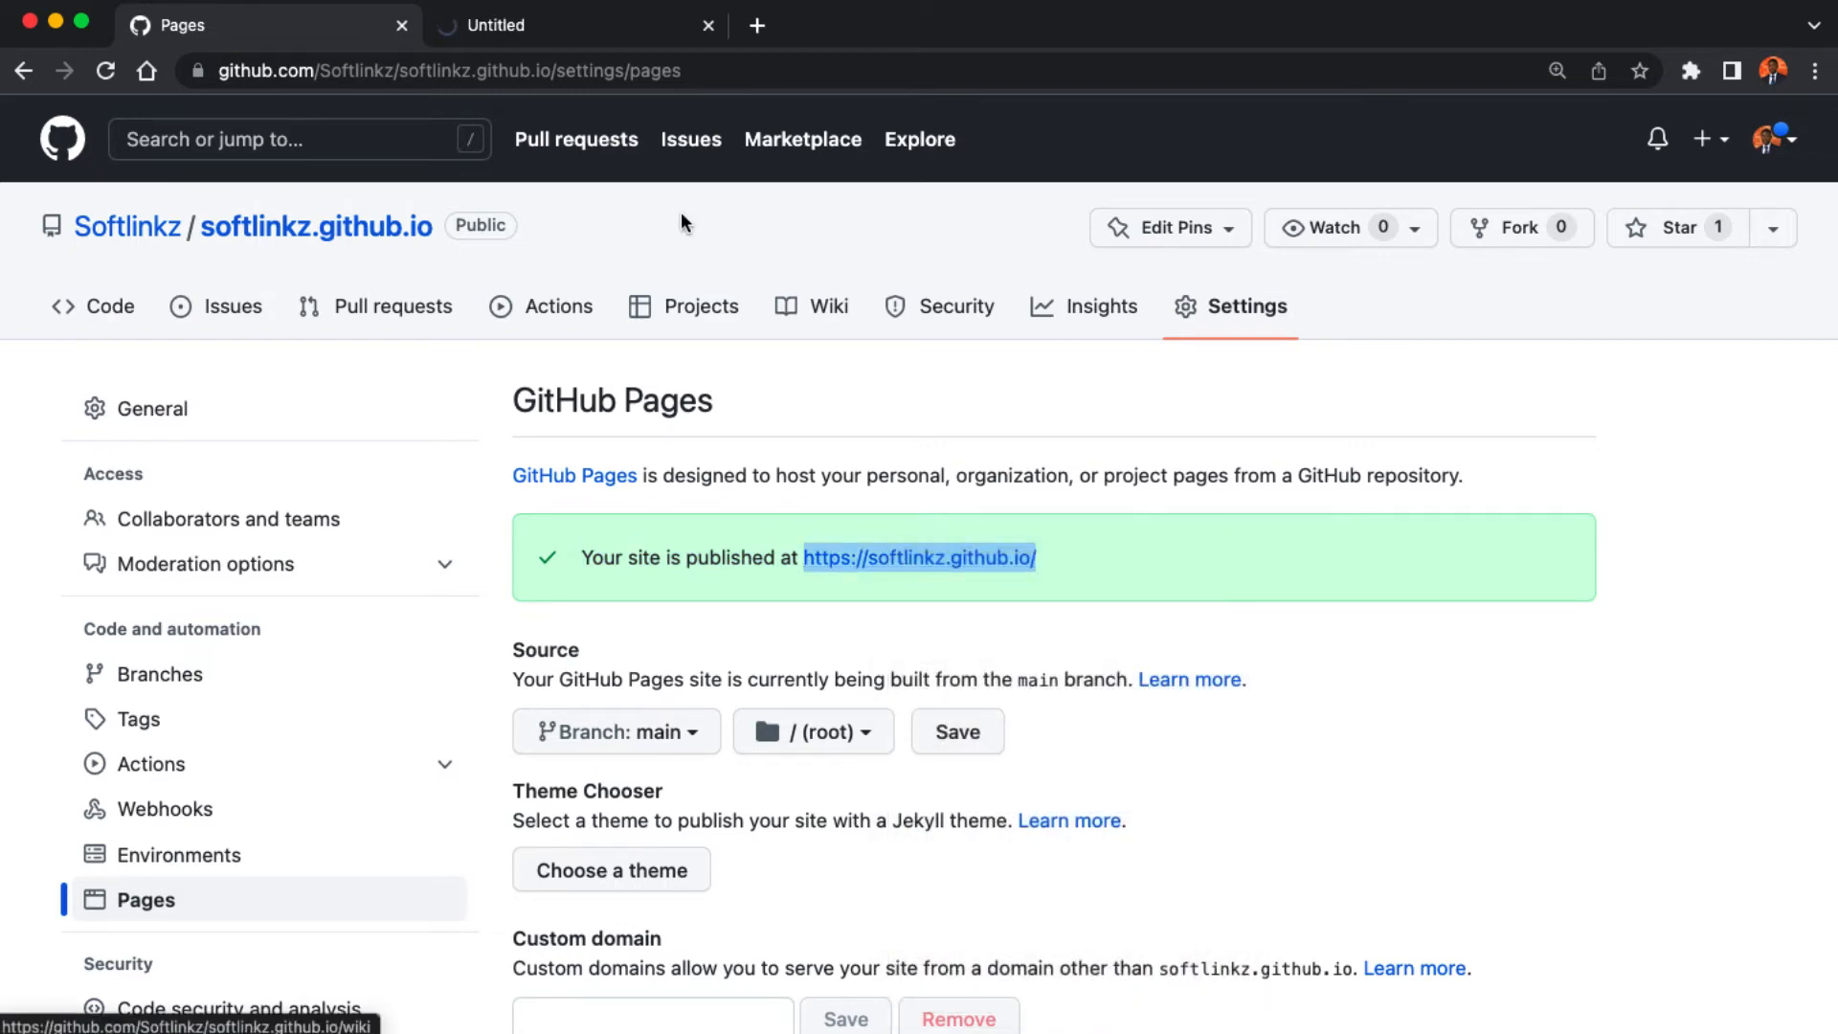
{"action": "left_click", "coordinate": [573, 35]}
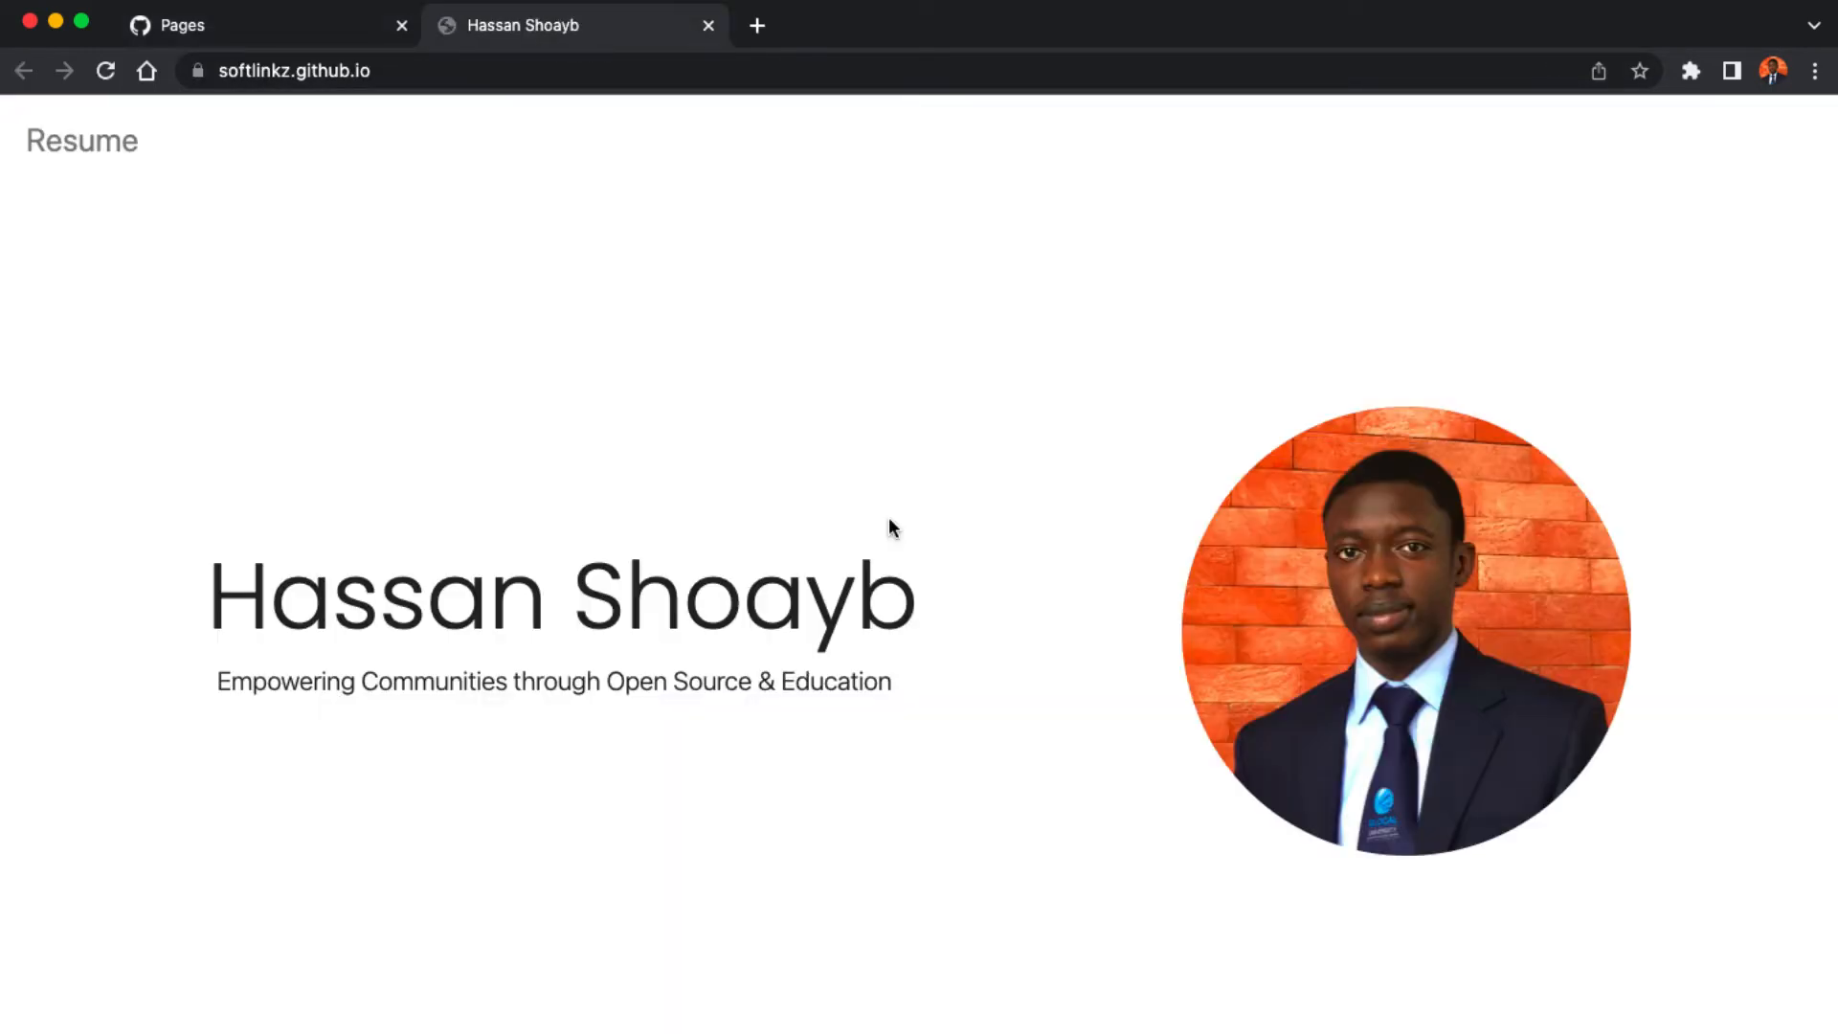
{"action": "scroll", "coordinate": [891, 526], "scroll_direction": "down", "scroll_amount": 10}
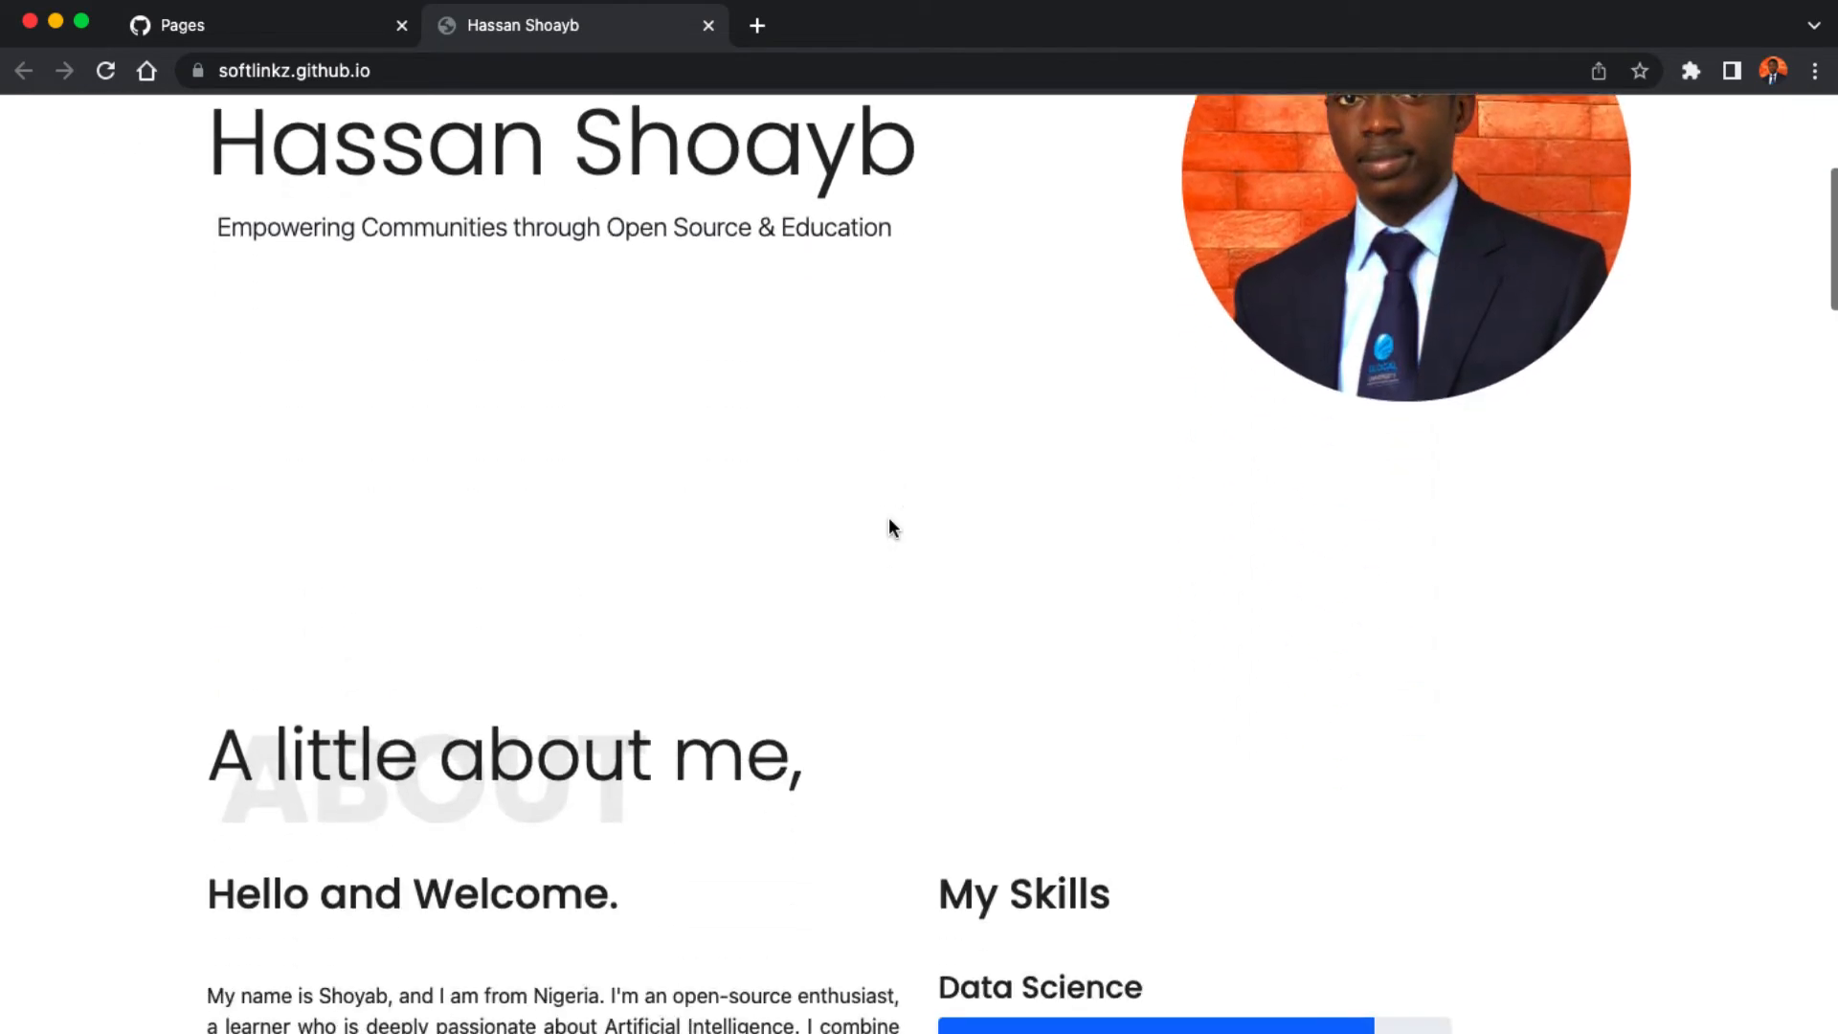
{"action": "scroll", "coordinate": [890, 526], "scroll_direction": "down", "scroll_amount": 14}
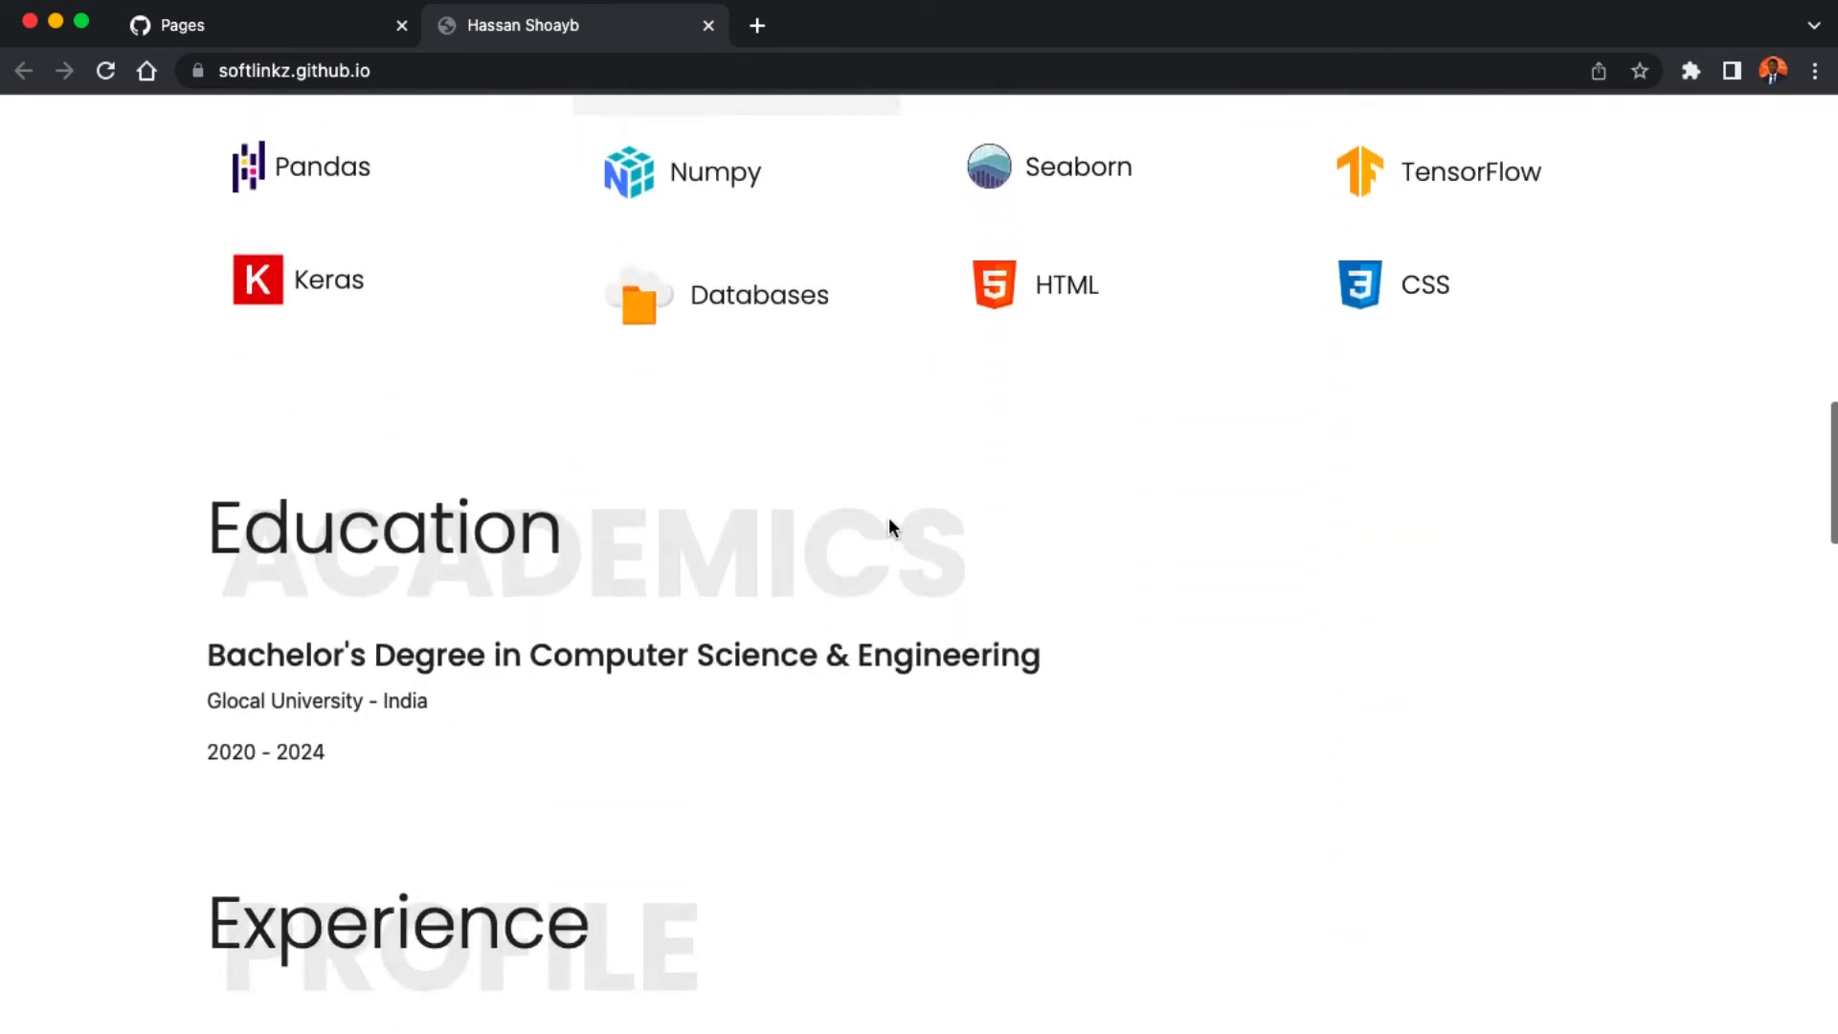
{"action": "scroll", "coordinate": [890, 527], "scroll_direction": "down", "scroll_amount": 15}
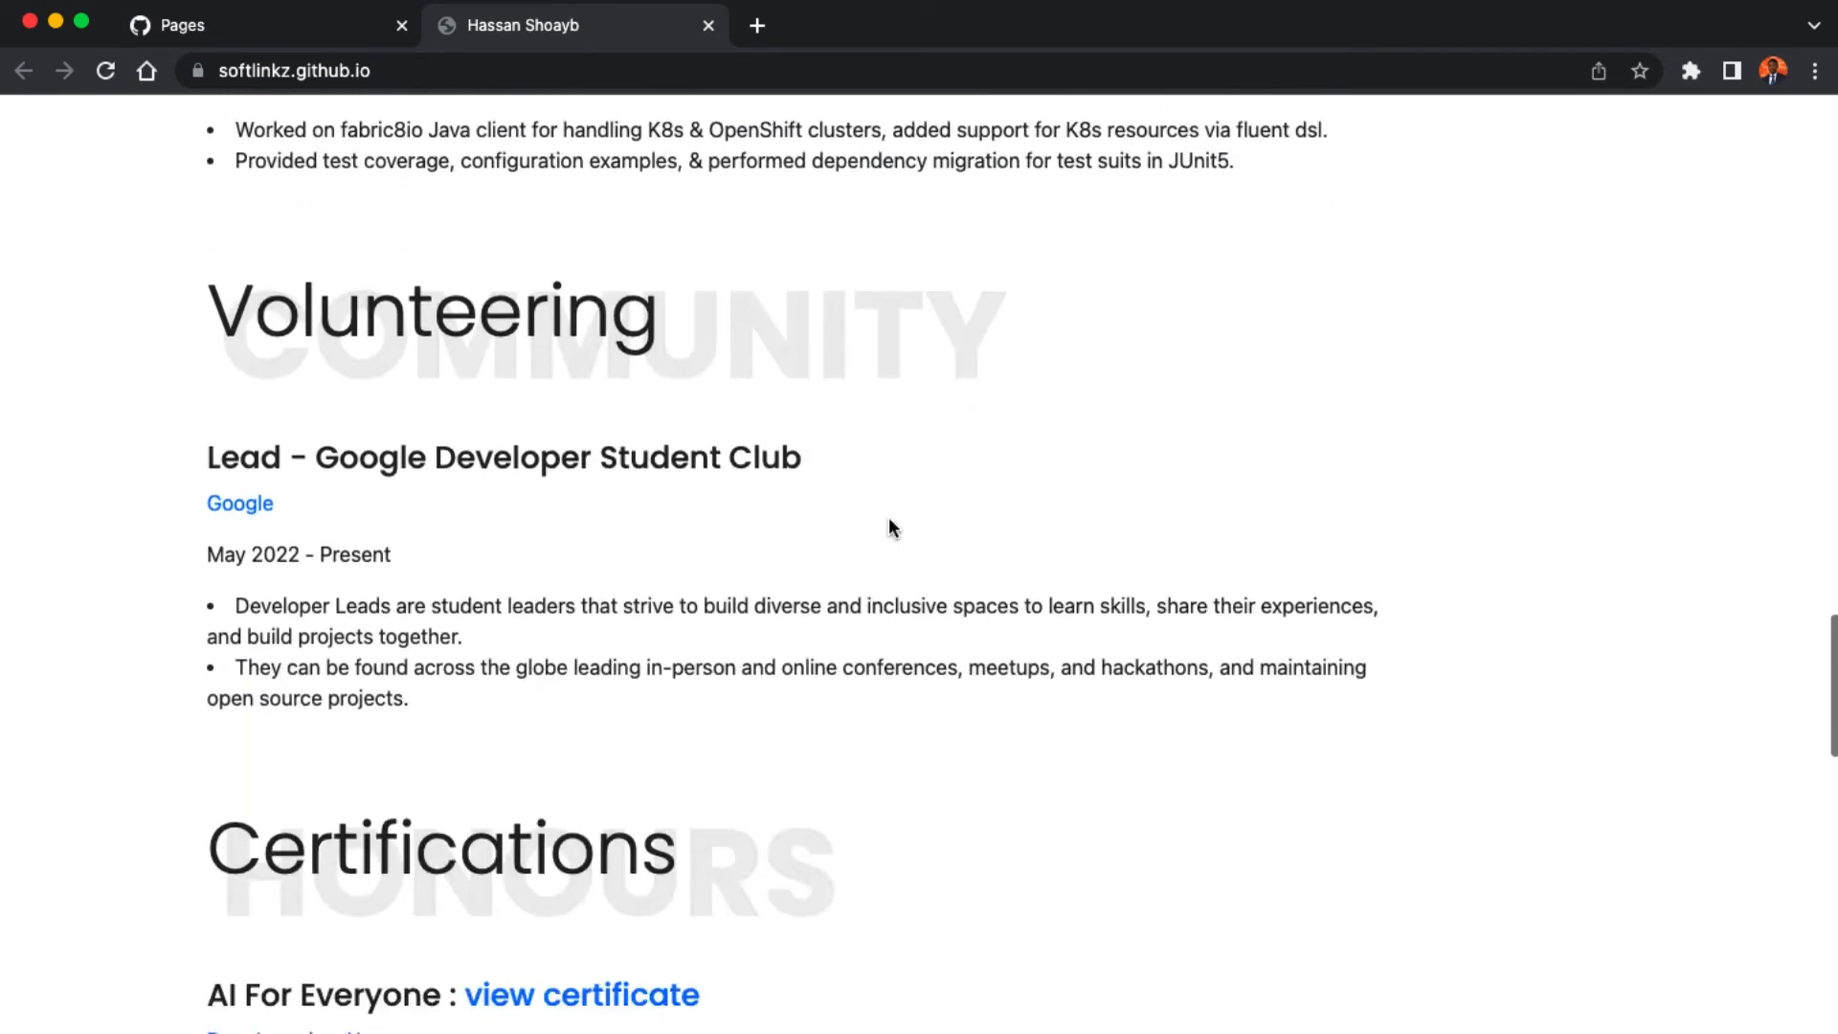
{"action": "scroll", "coordinate": [891, 525], "scroll_direction": "down", "scroll_amount": 8}
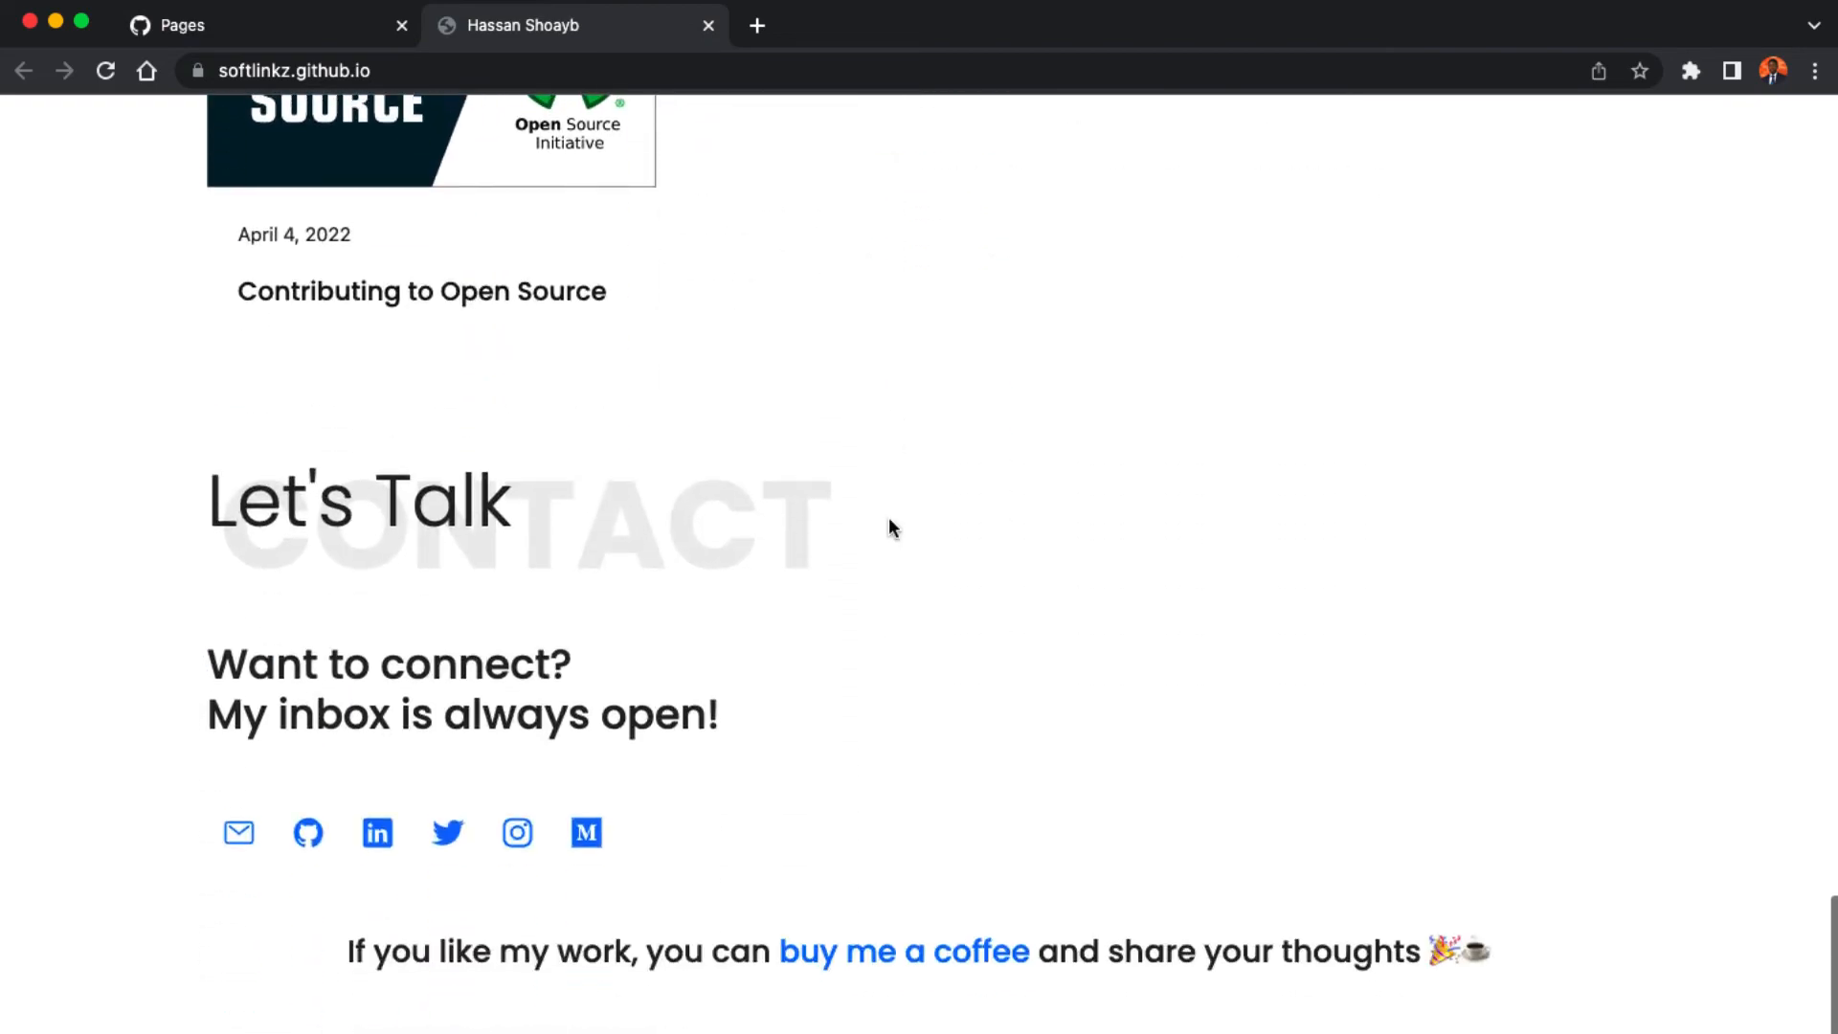
{"action": "scroll", "coordinate": [890, 520], "scroll_direction": "up", "scroll_amount": 12}
{"action": "scroll", "coordinate": [891, 520], "scroll_direction": "up", "scroll_amount": 20}
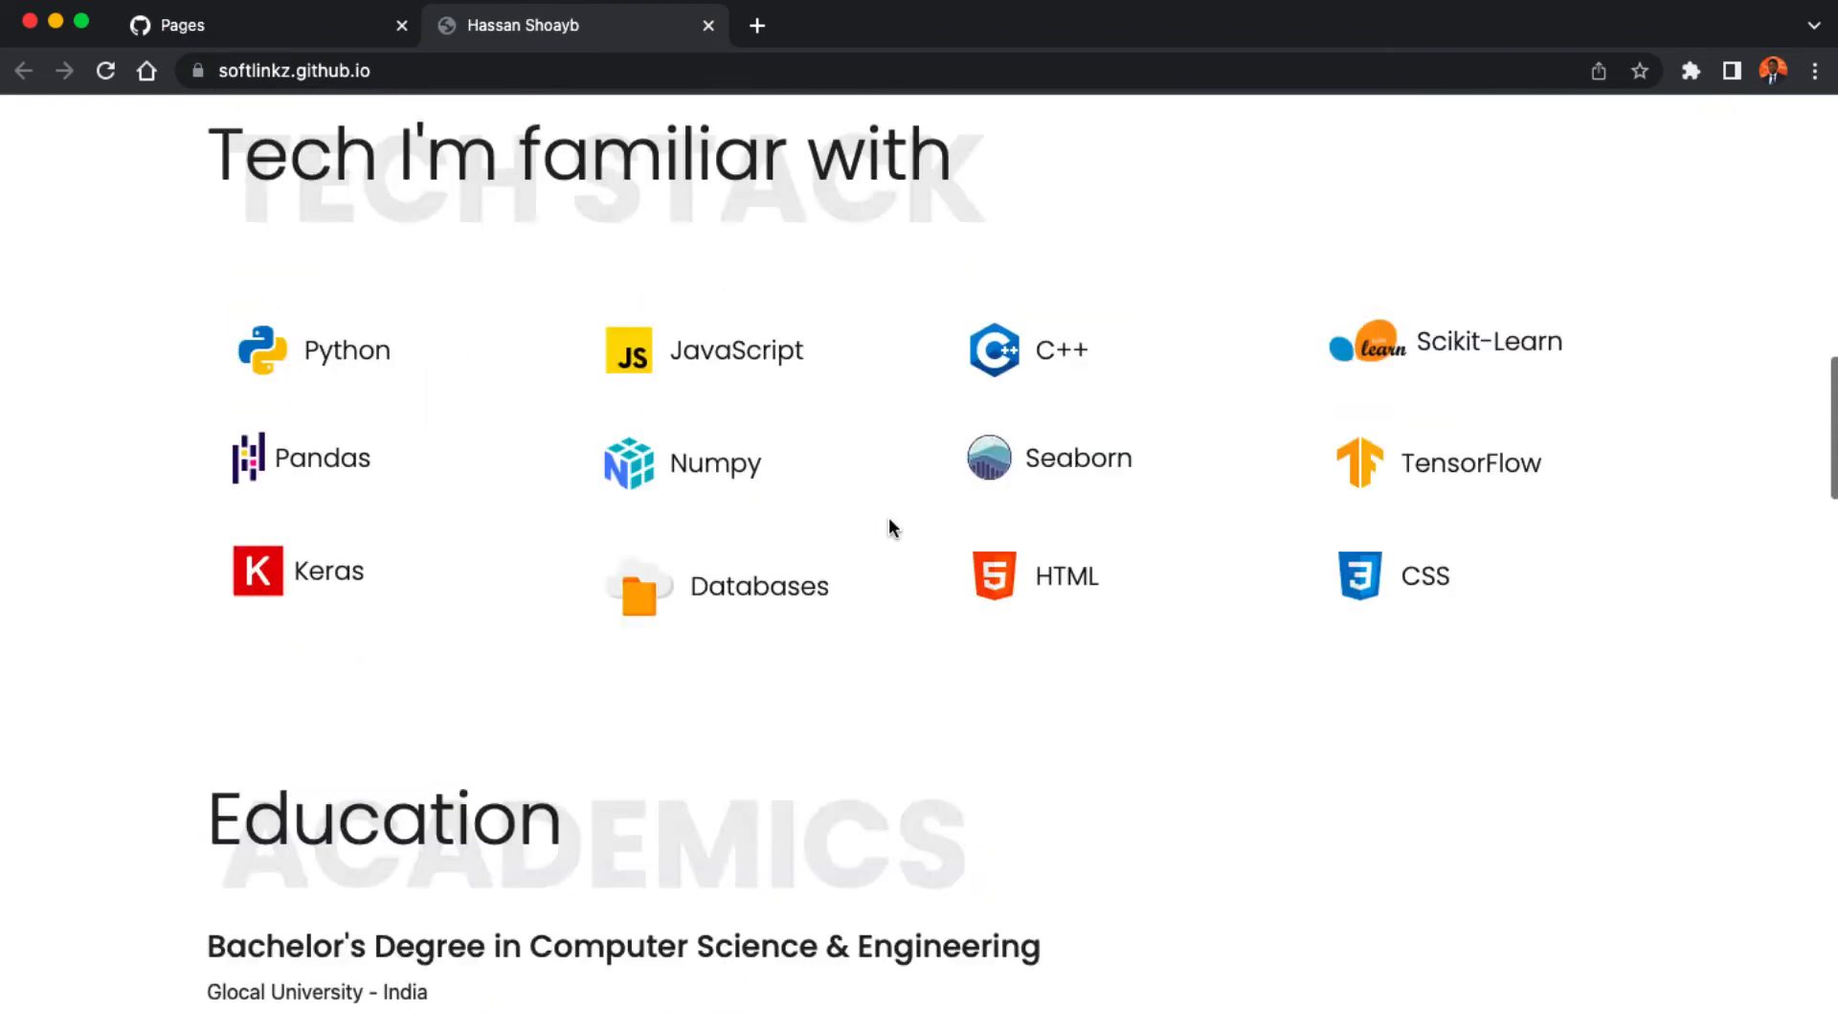